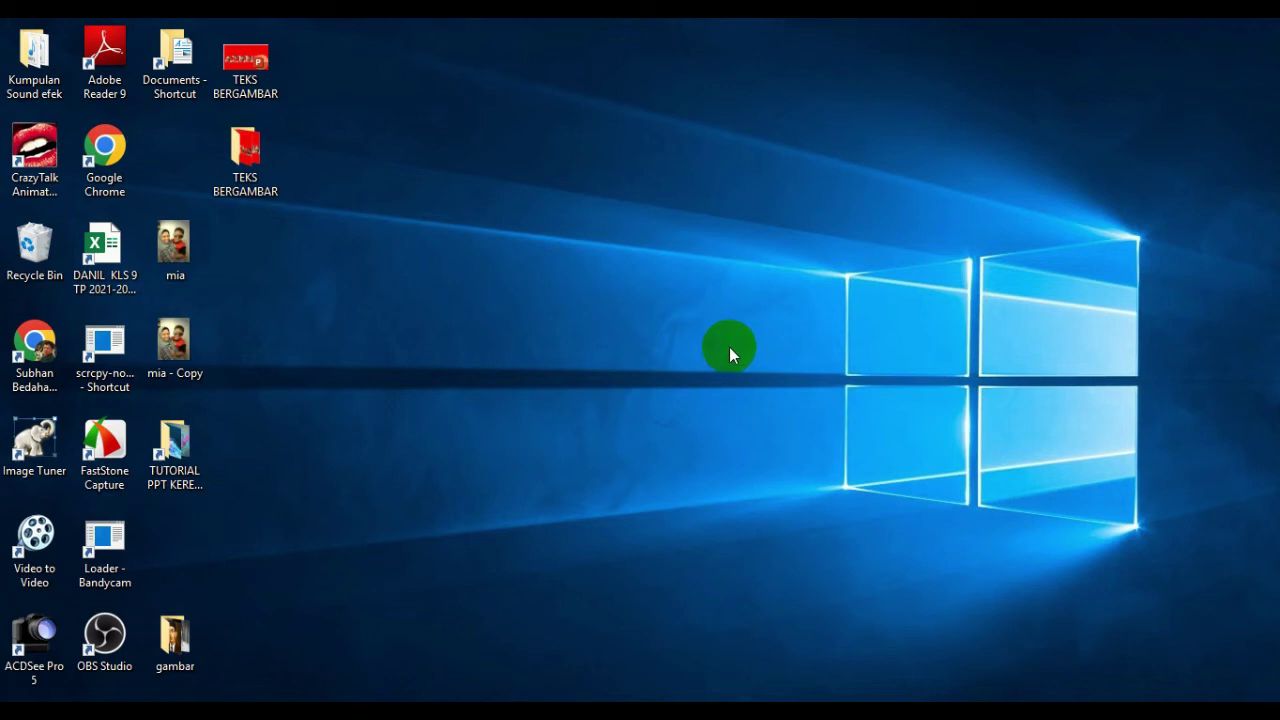
# Open Slide1 from the TEKS BERGAMBAR folder in the ACDSee image viewer
pyautogui.doubleClick(248, 165)
pyautogui.click(604, 188)
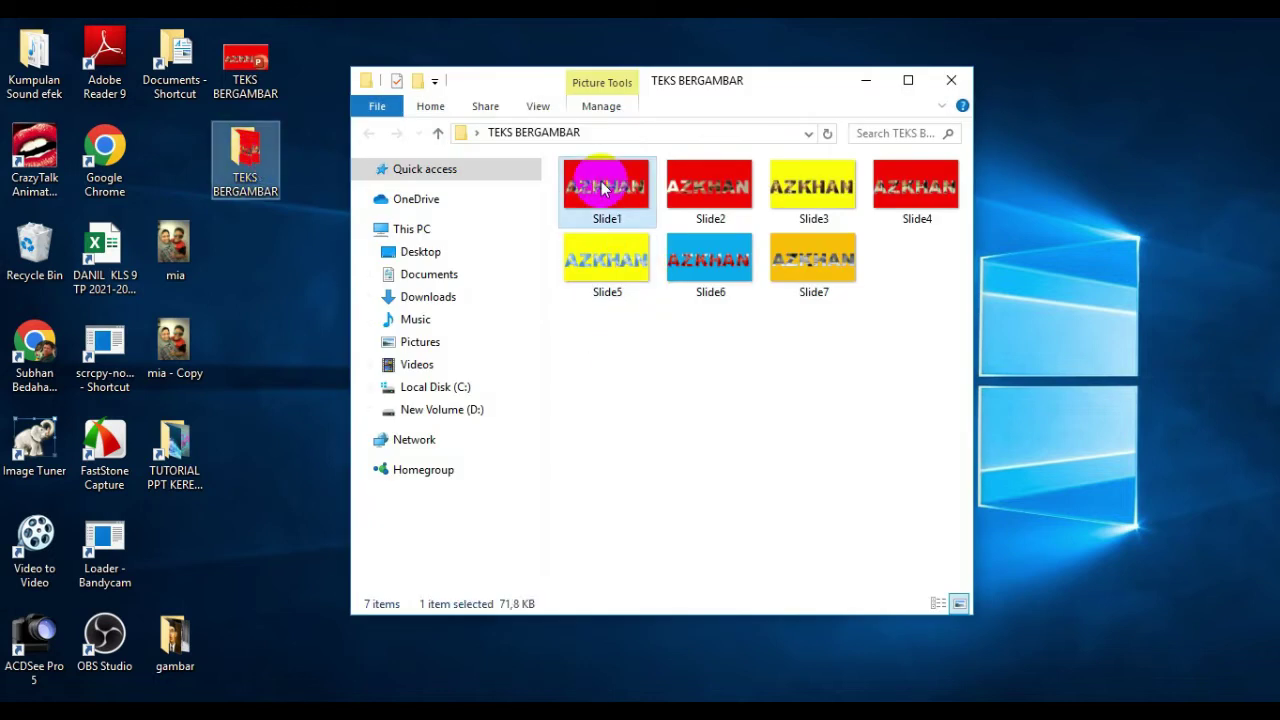
pyautogui.click(607, 216)
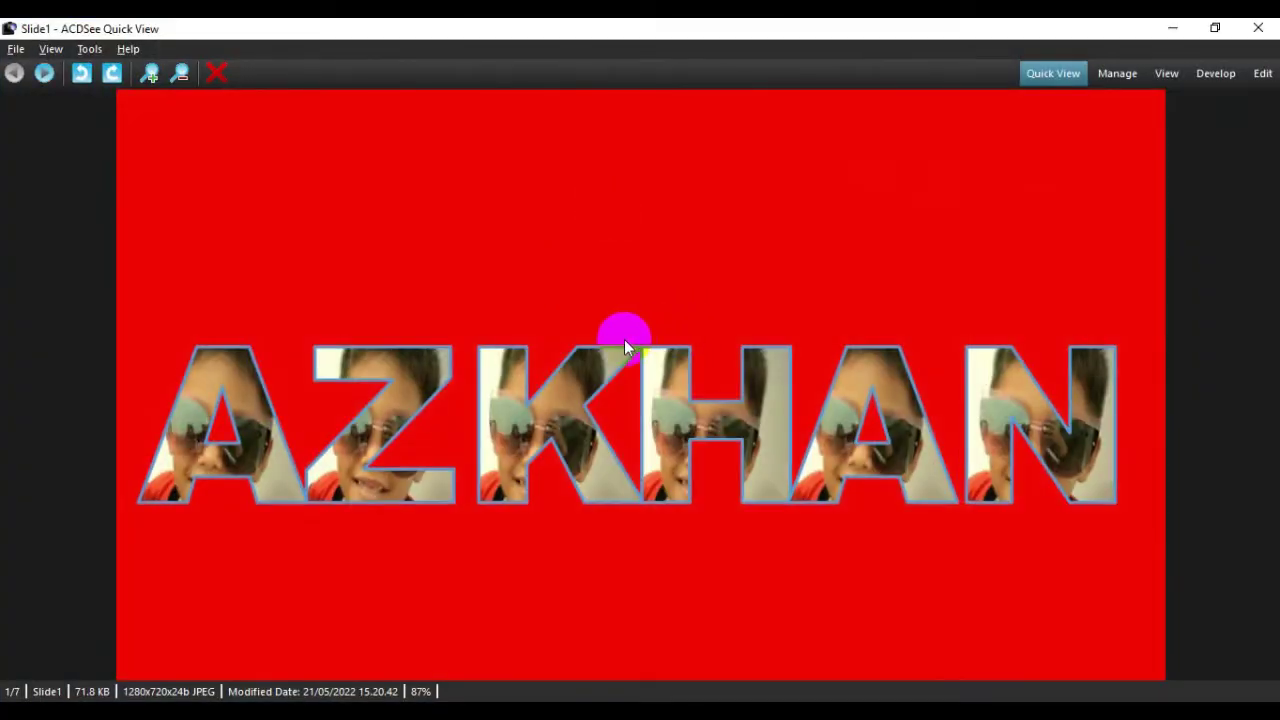
# Page through the Slide2 to Slide7 images, then close ACDSee
pyautogui.click(576, 418)
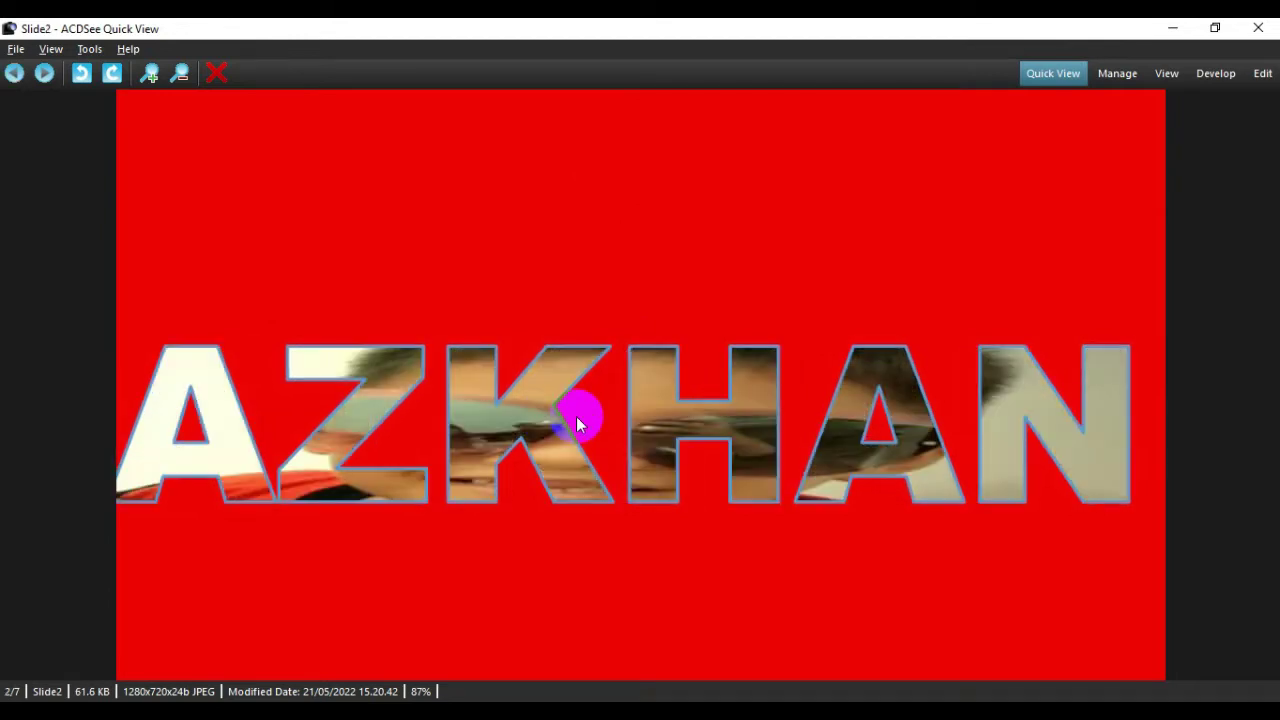
pyautogui.click(577, 423)
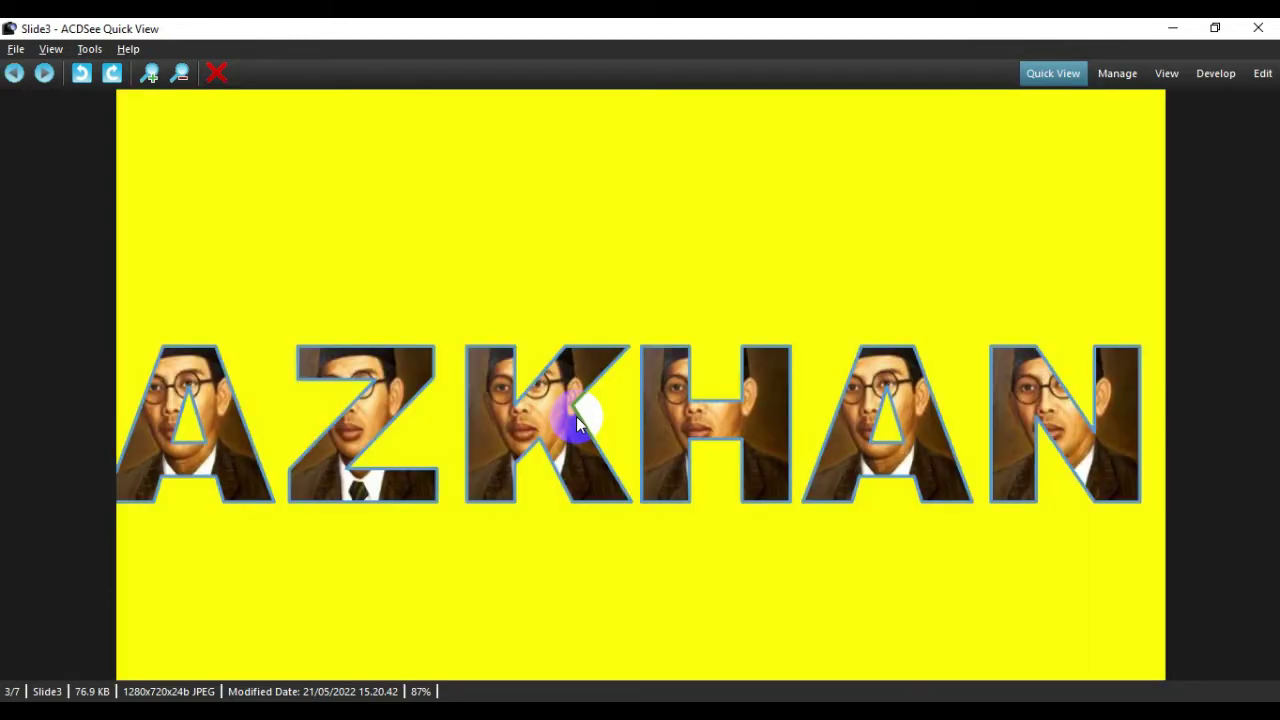
pyautogui.click(575, 416)
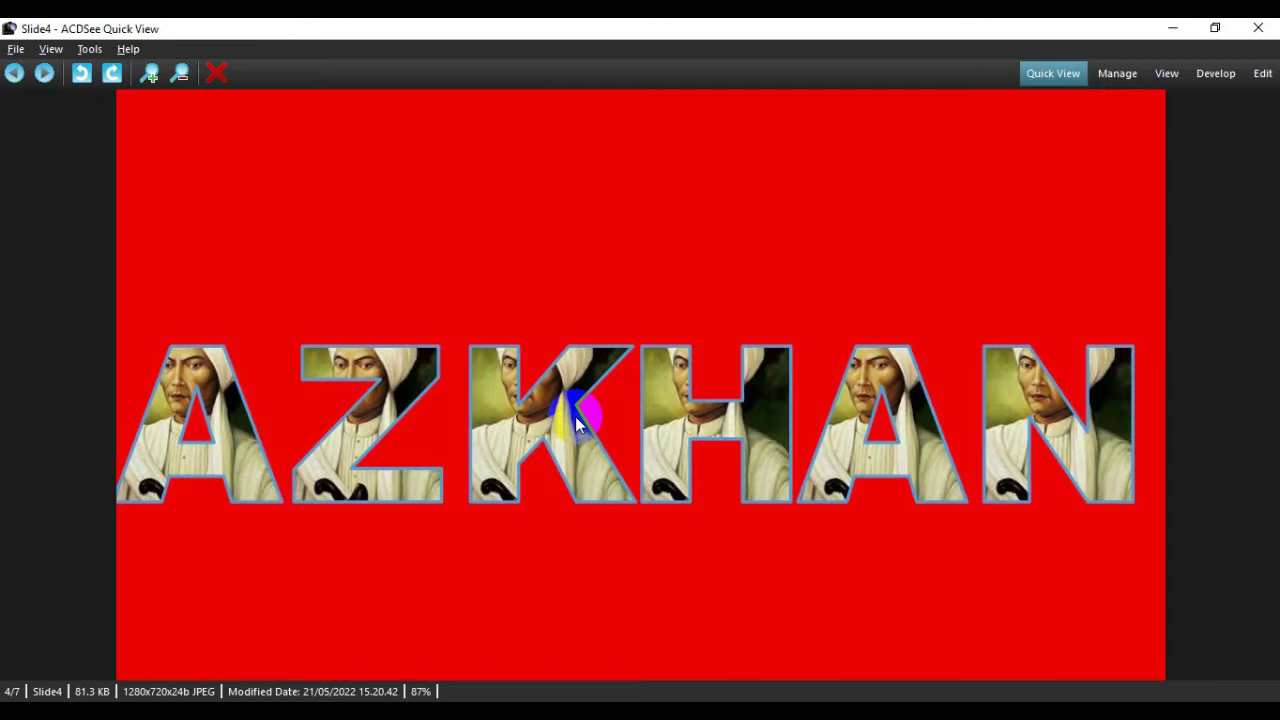
pyautogui.click(575, 417)
pyautogui.click(575, 418)
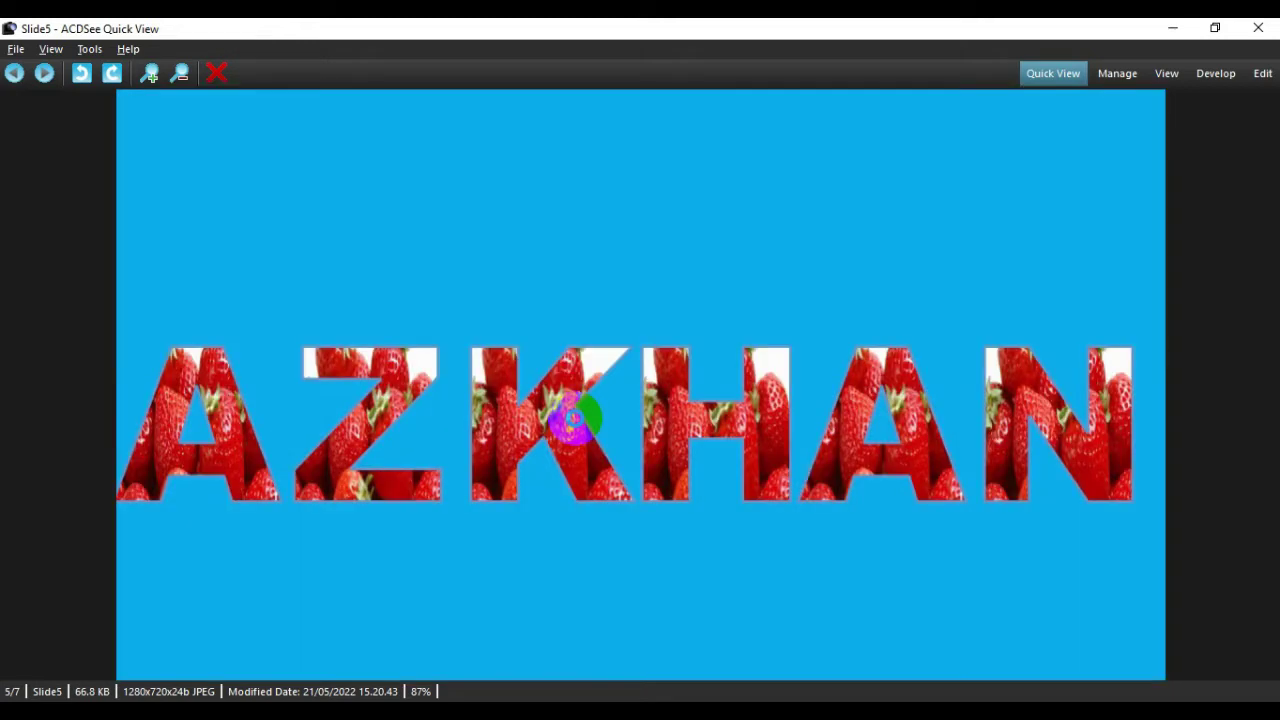
pyautogui.click(574, 428)
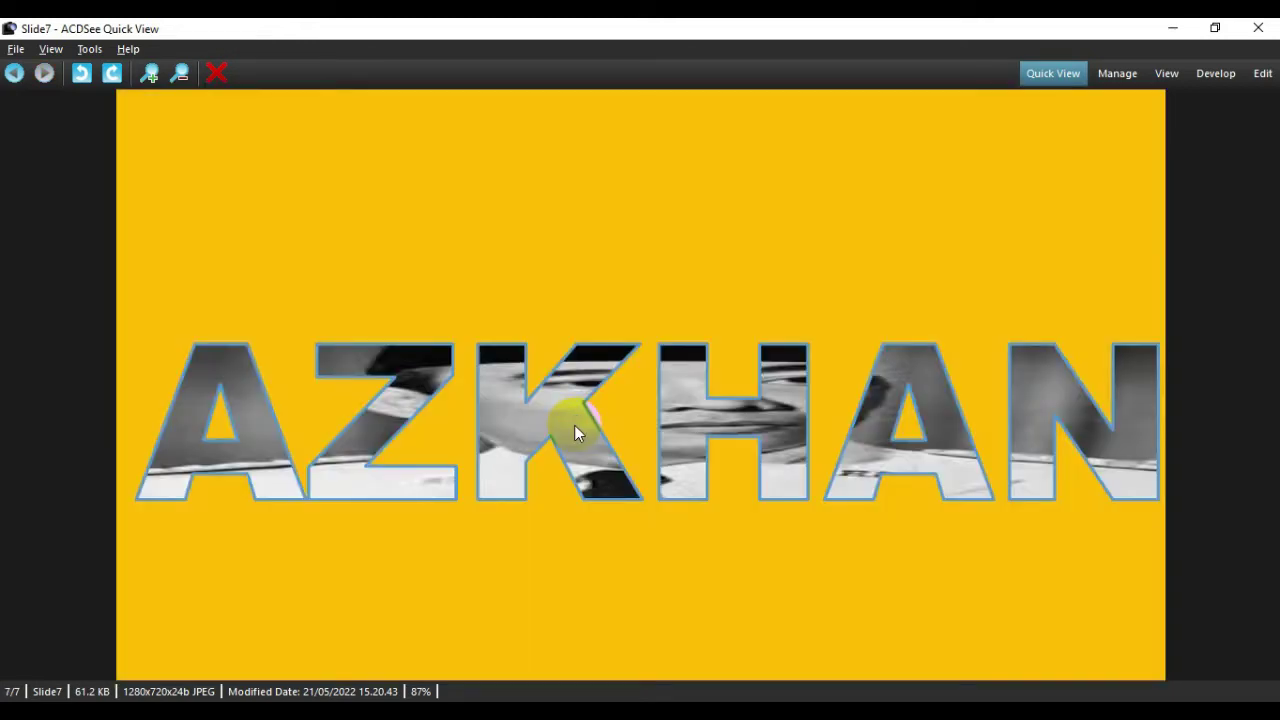
pyautogui.scroll(1, 574, 432)
pyautogui.scroll(1, 574, 432)
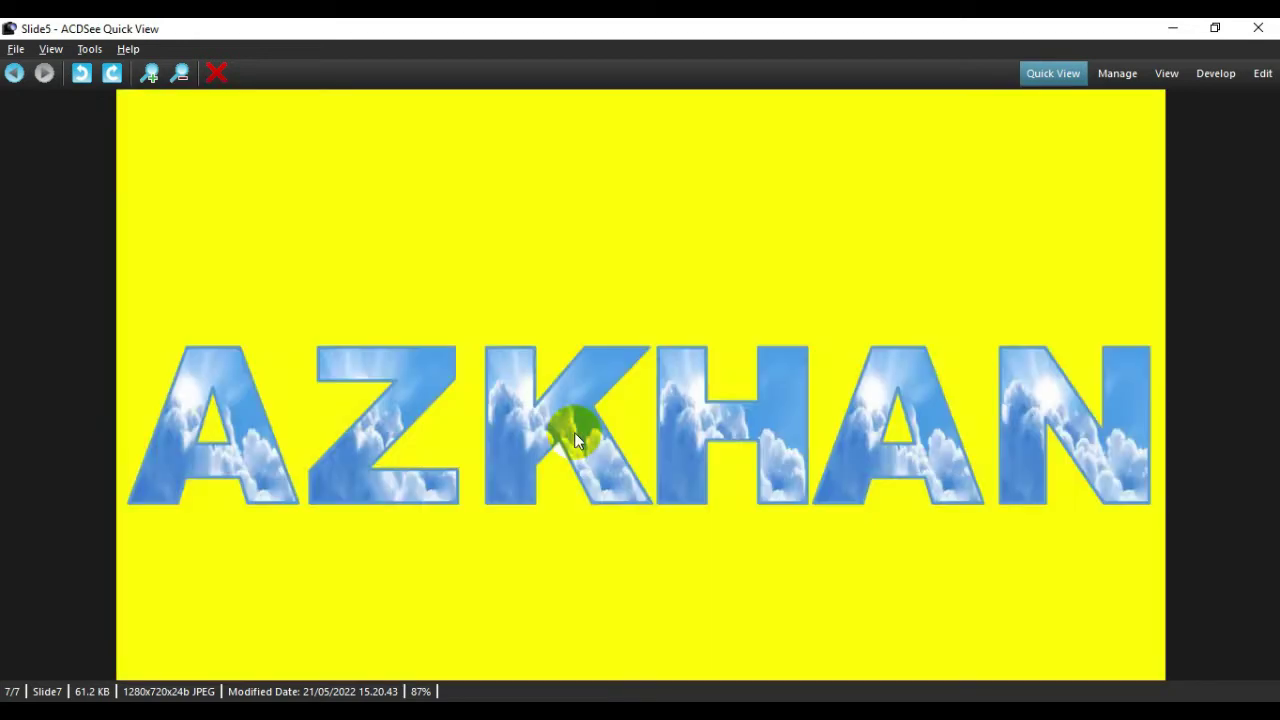
pyautogui.scroll(1, 574, 432)
pyautogui.click(1259, 34)
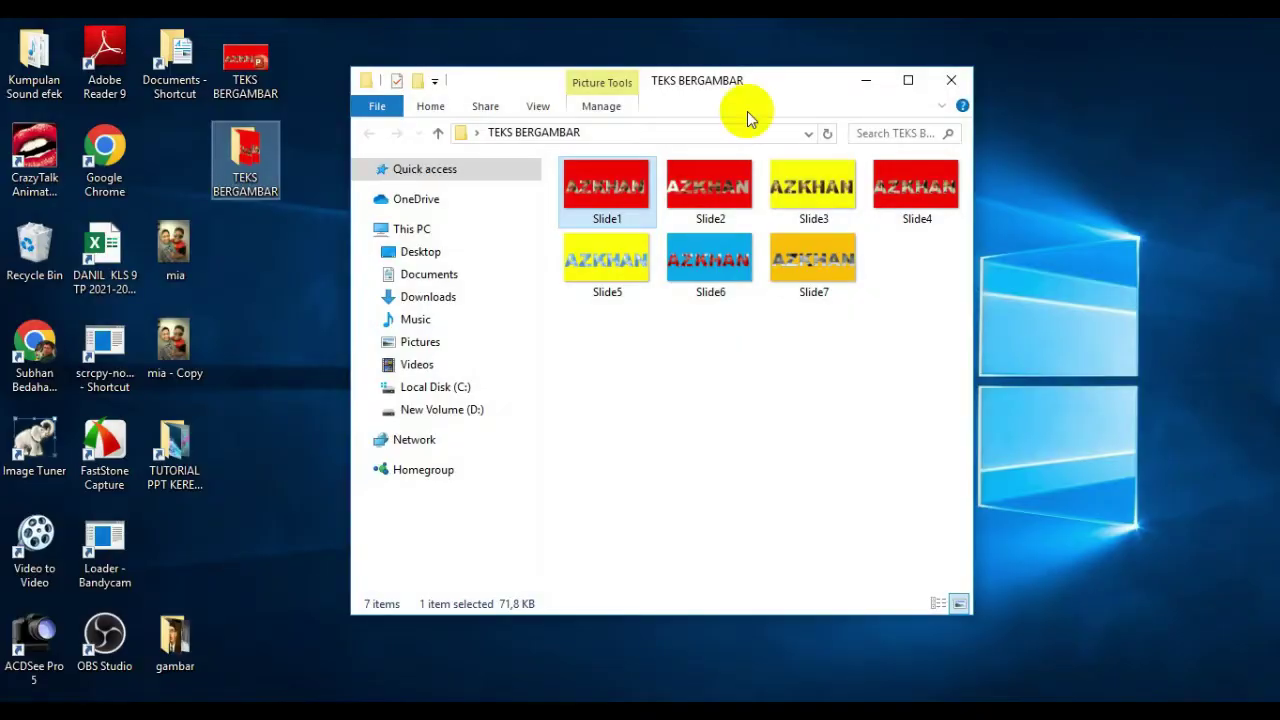
# Close the folder window and open the TEKS BERGAMBAR presentation from the desktop
pyautogui.click(958, 82)
pyautogui.click(256, 64)
pyautogui.doubleClick(256, 64)
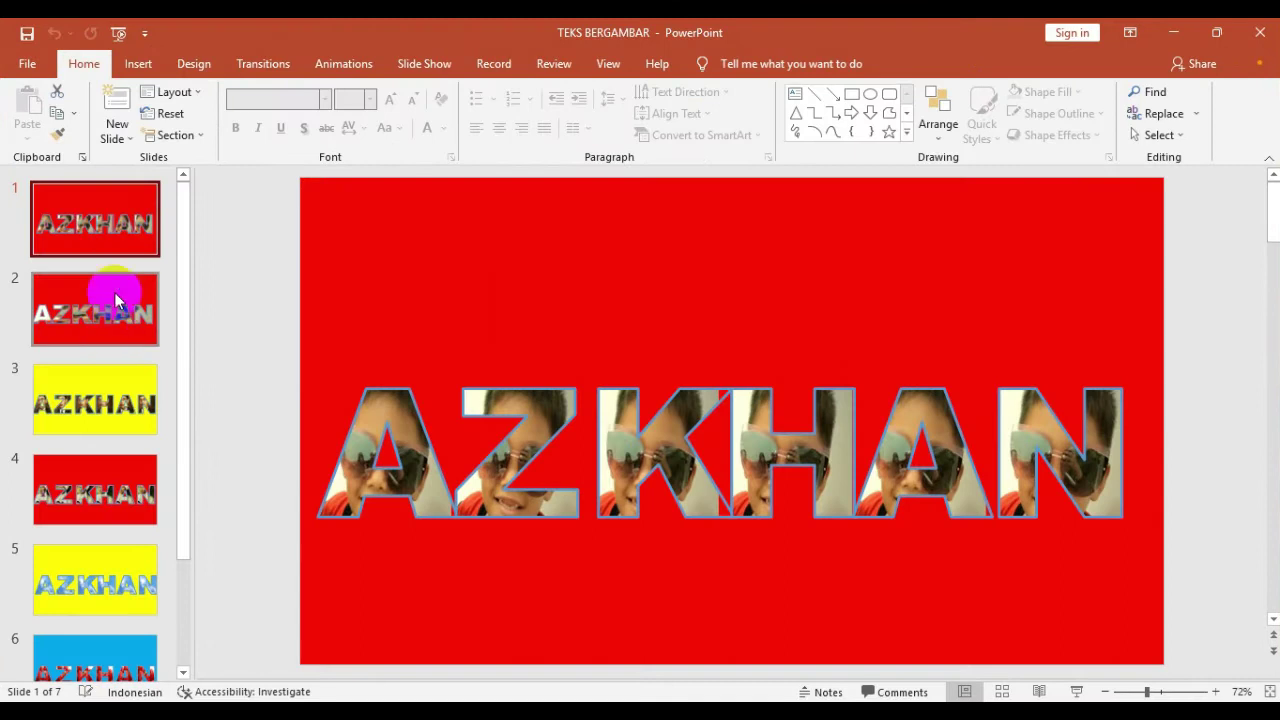
# Review slides 2 through 6 of the picture-filled AZKHAN text
pyautogui.click(116, 300)
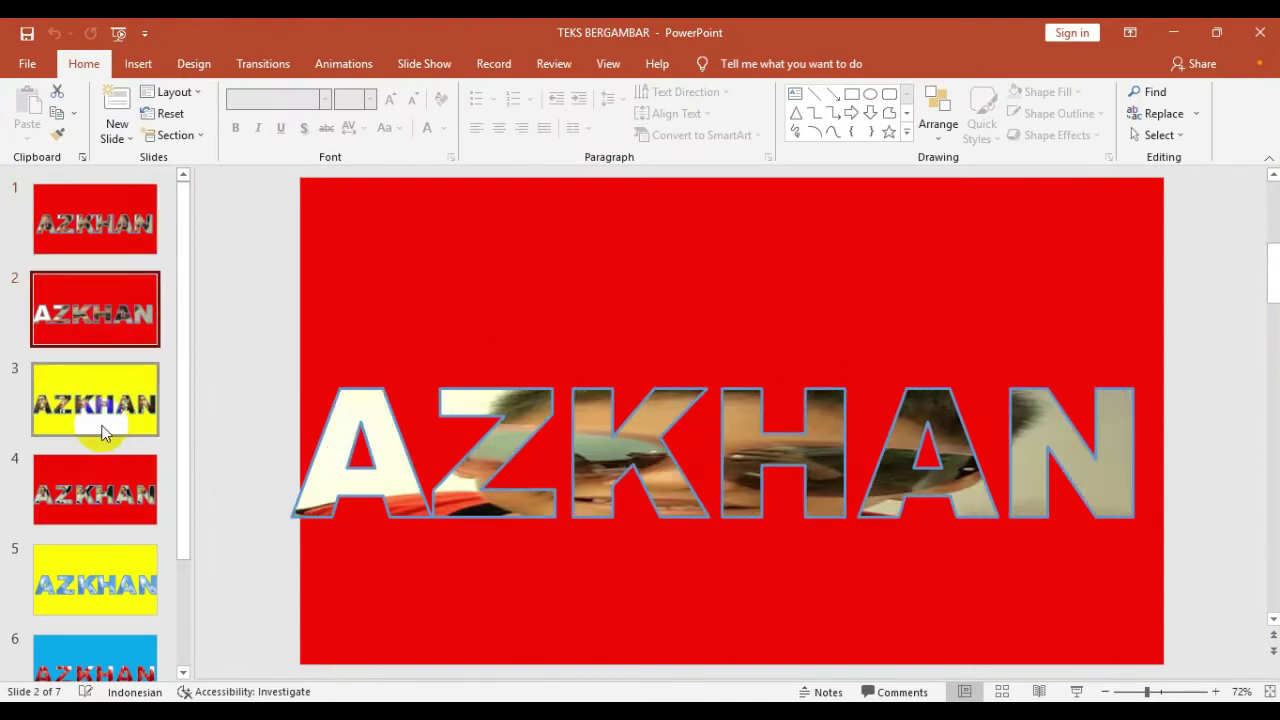
pyautogui.click(103, 425)
pyautogui.click(110, 500)
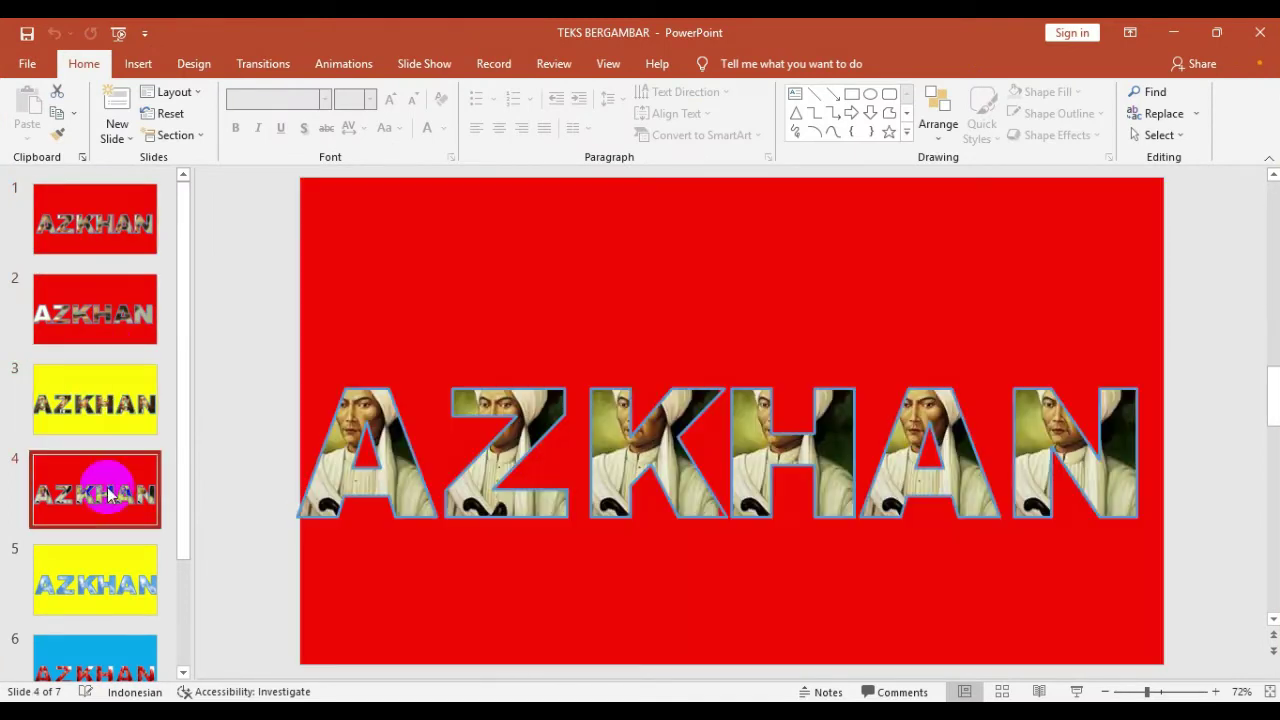
pyautogui.click(107, 594)
pyautogui.scroll(-2, 120, 527)
pyautogui.click(106, 528)
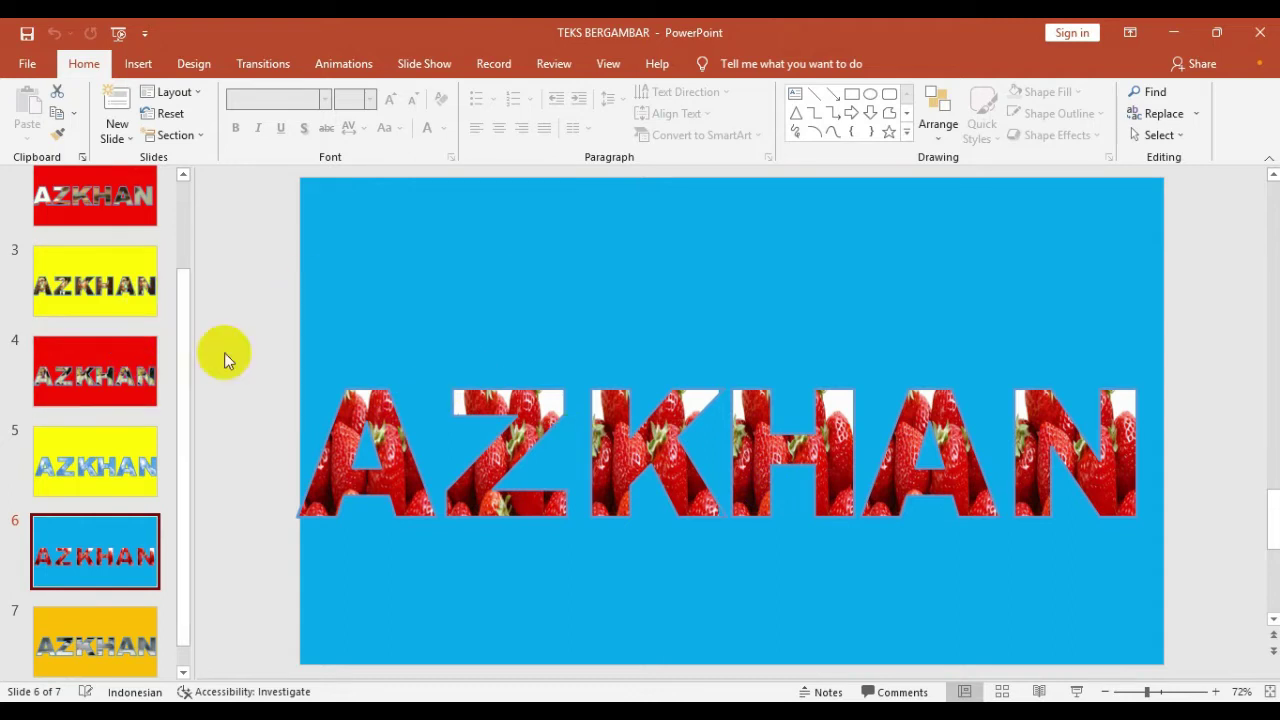
# Create a new blank presentation and switch its slide to the Blank layout
pyautogui.click(28, 66)
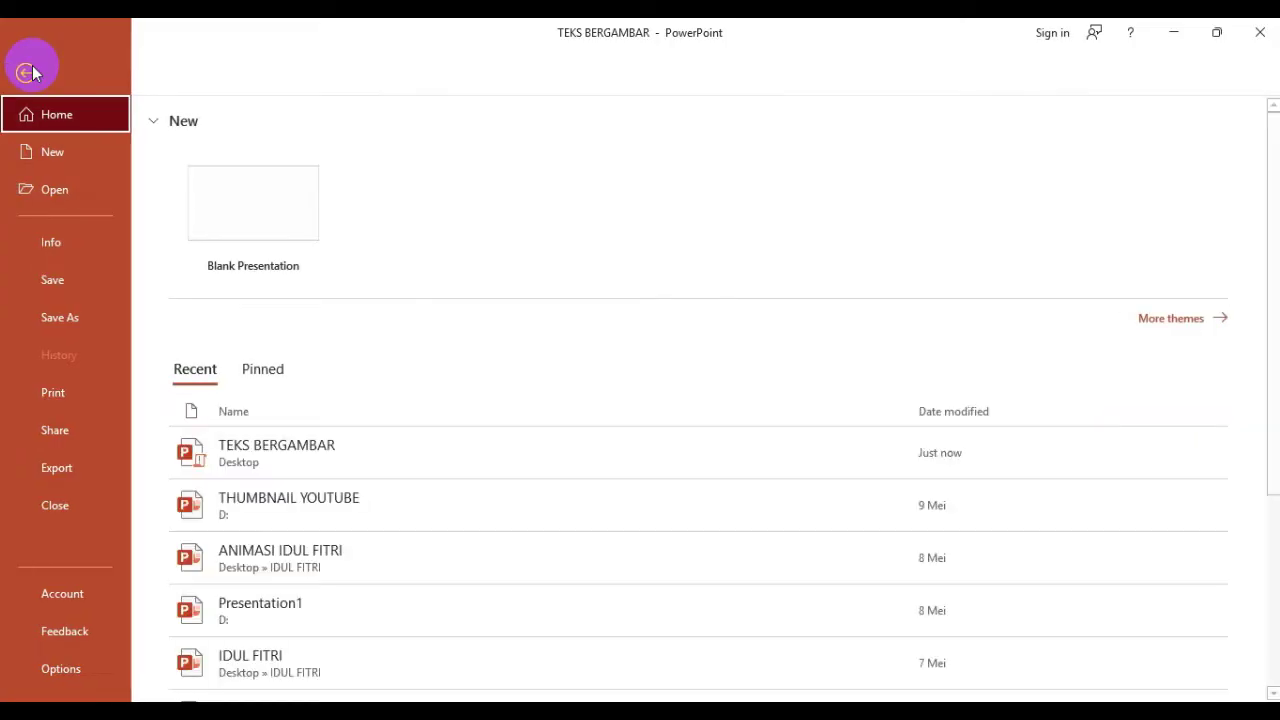
pyautogui.click(55, 152)
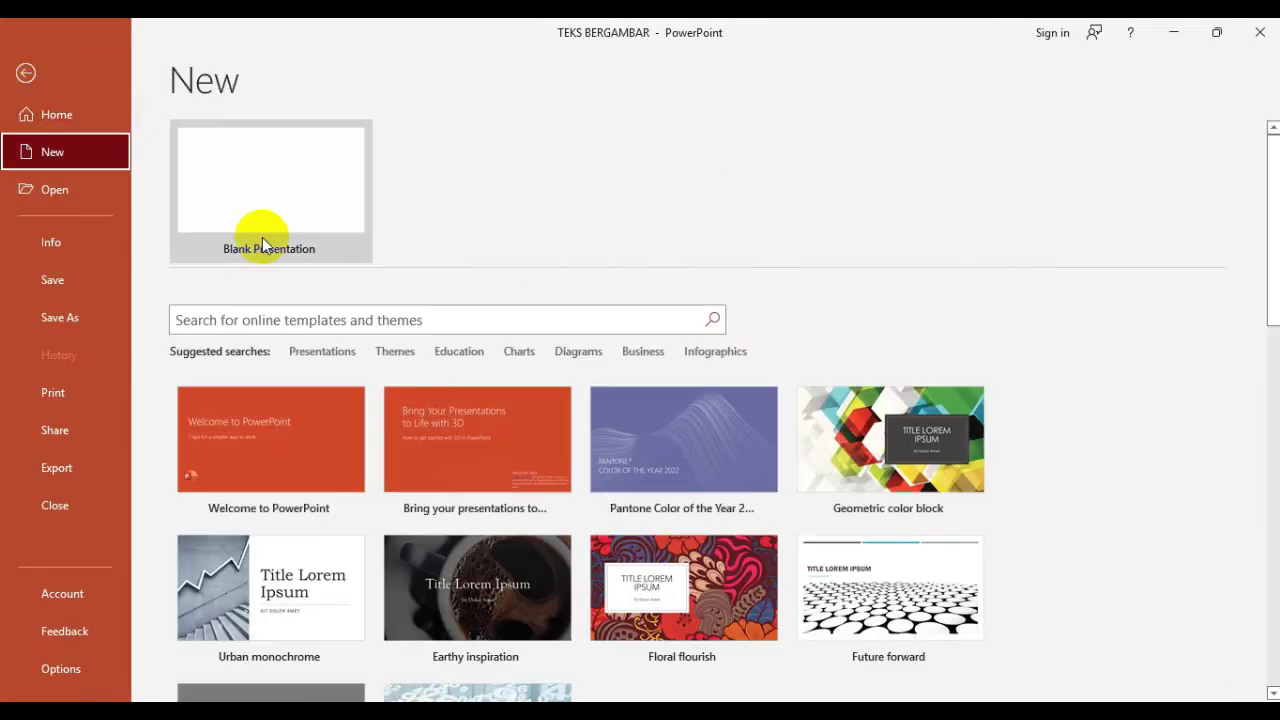
pyautogui.click(272, 196)
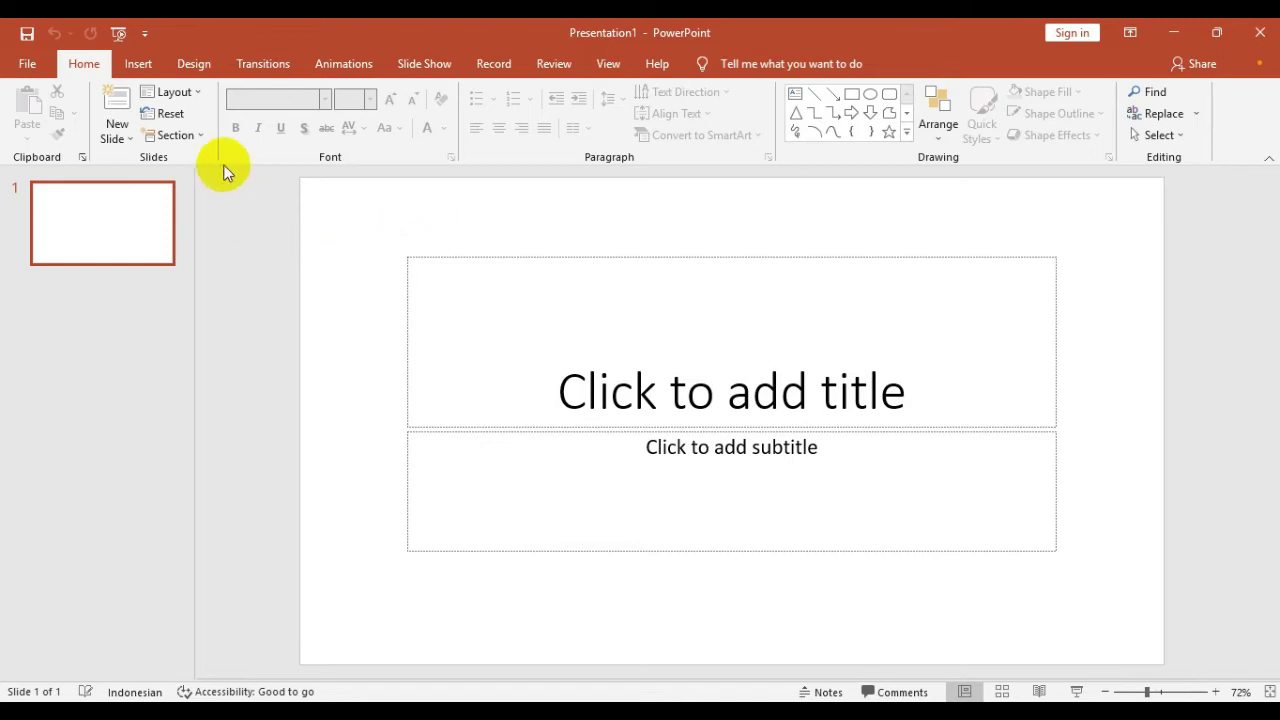
pyautogui.click(203, 95)
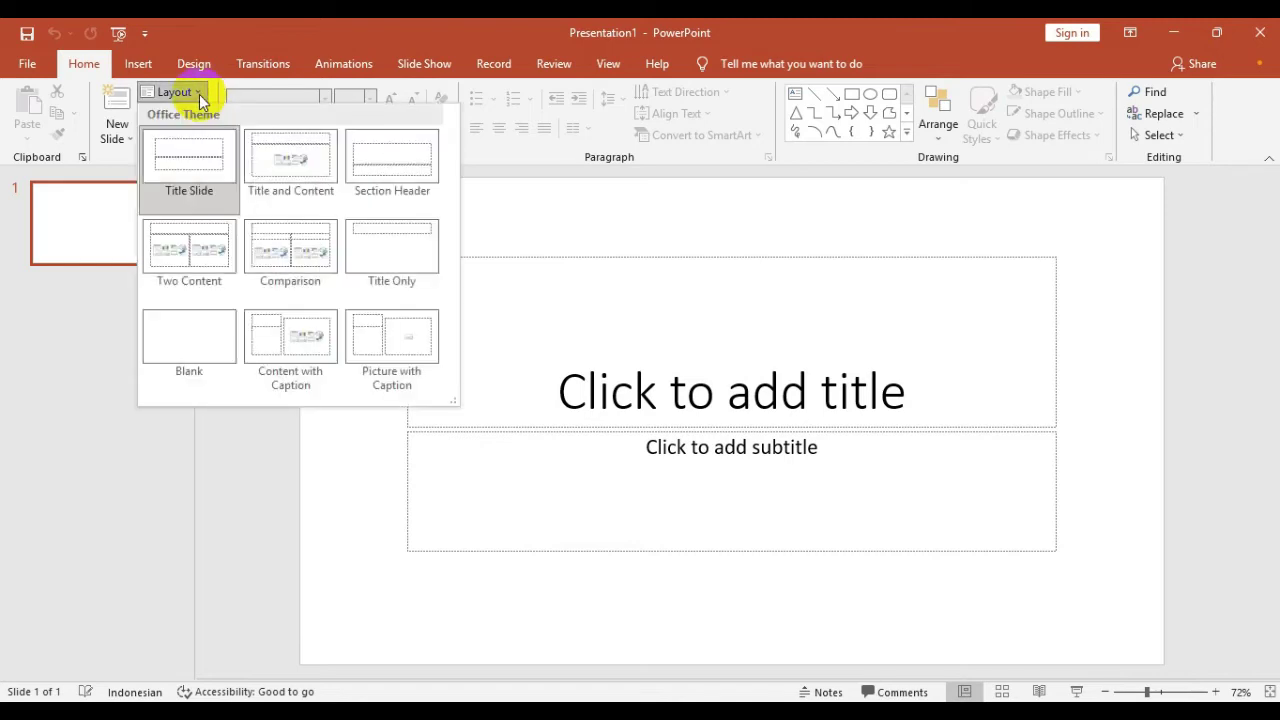
pyautogui.click(204, 334)
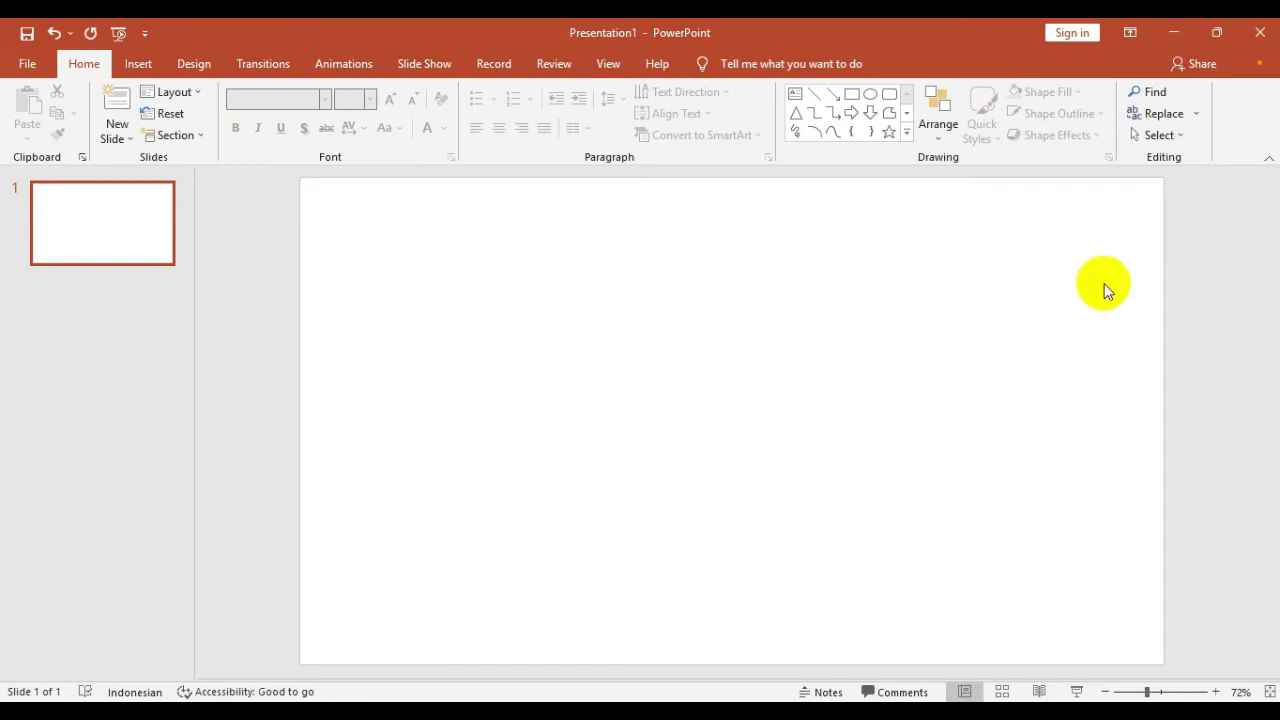
# Insert outline-style WordArt reading PAHLAWAN and select its text box
pyautogui.click(145, 68)
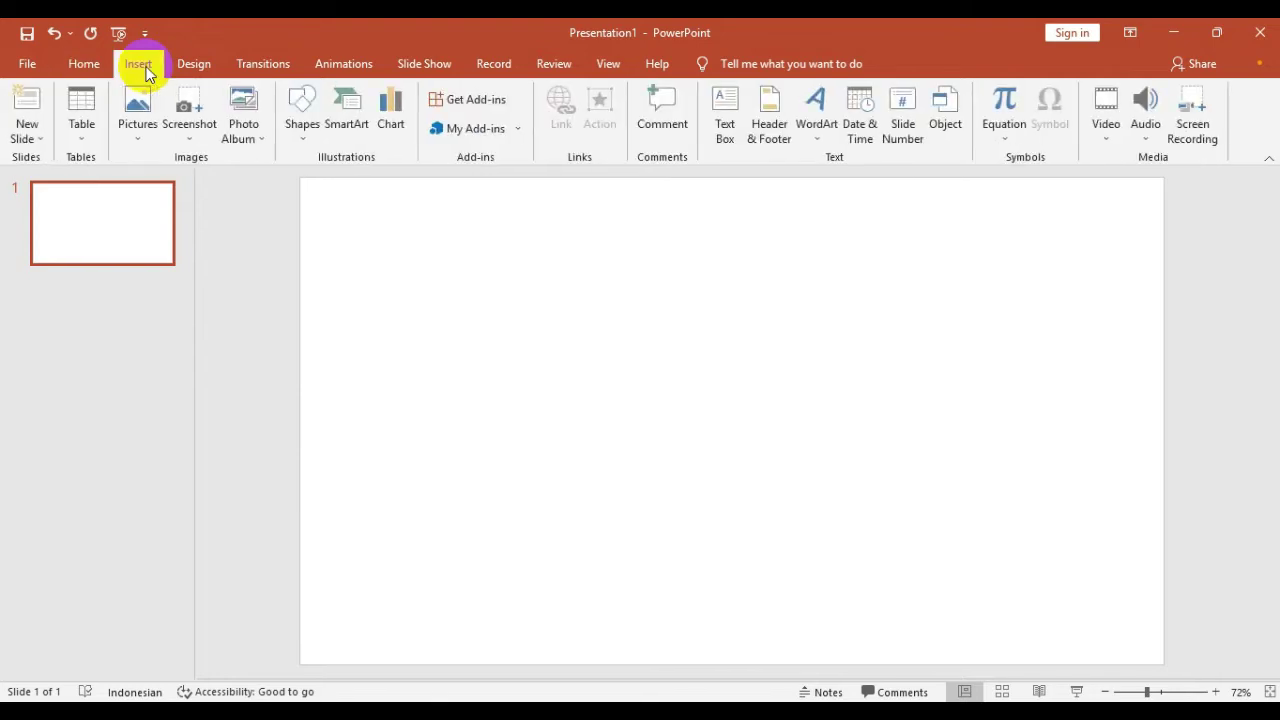
pyautogui.click(813, 108)
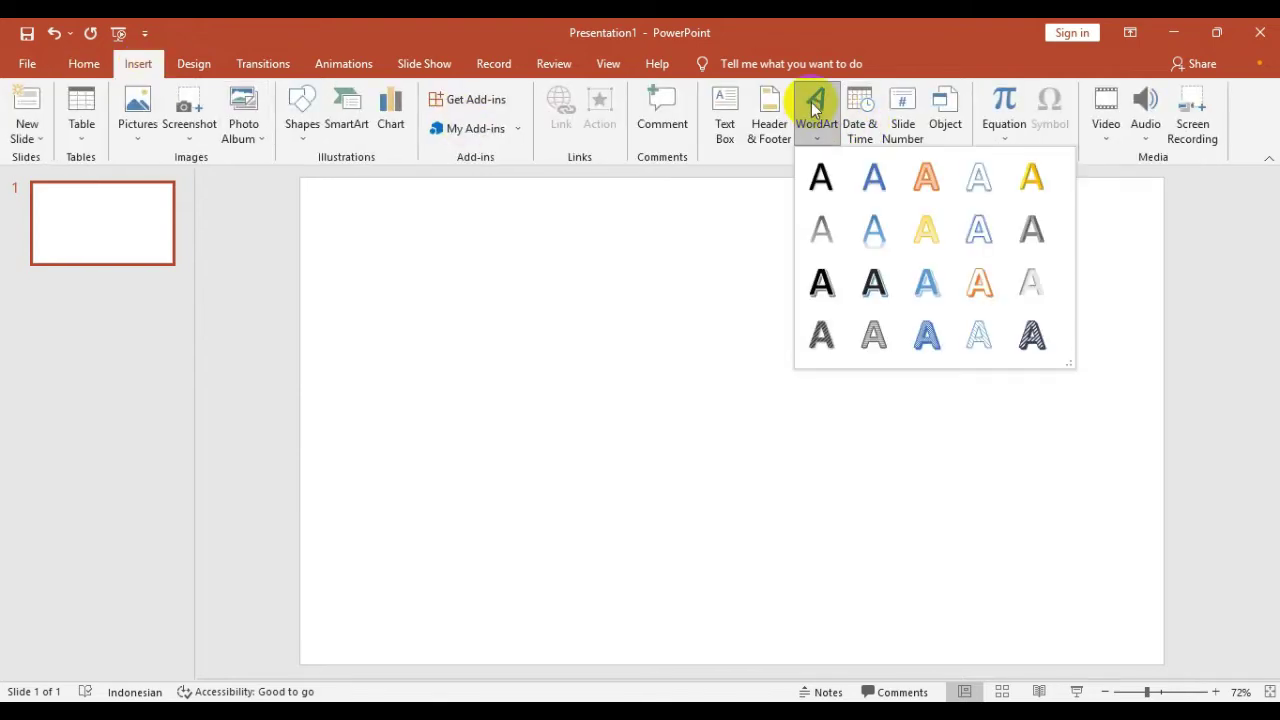
pyautogui.click(972, 230)
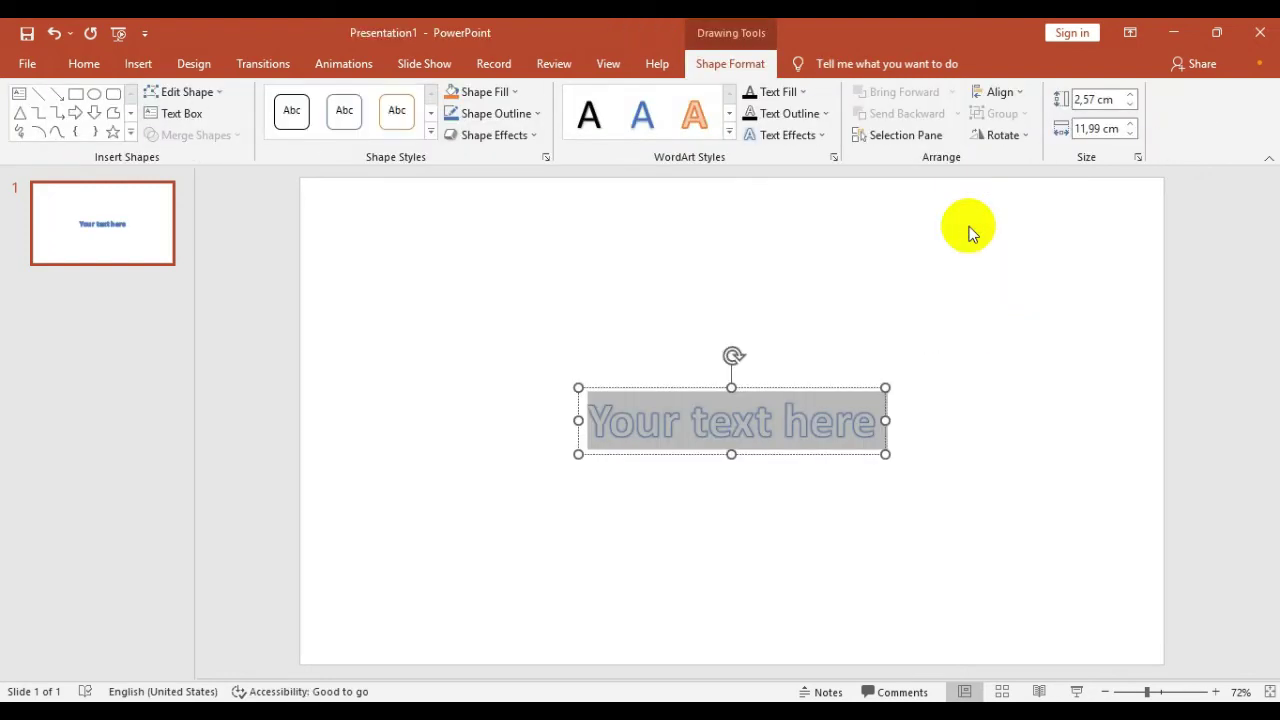
pyautogui.write('PAHLAWAN')
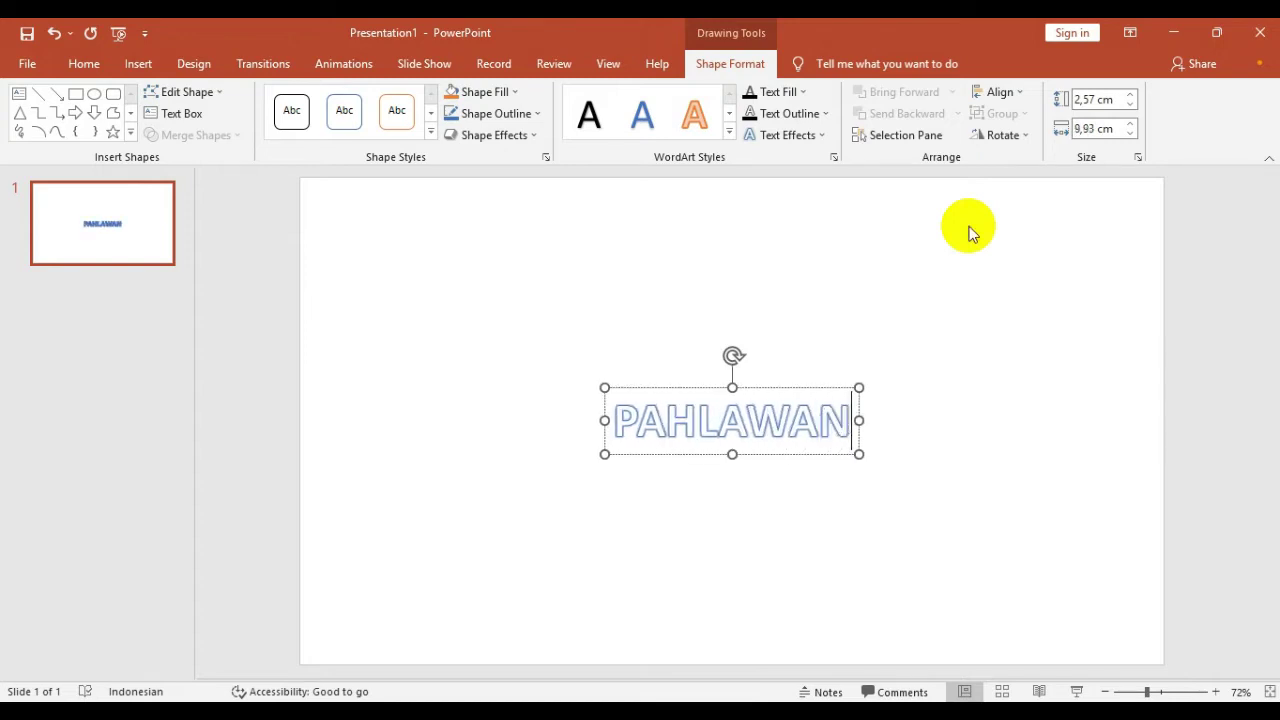
pyautogui.click(815, 455)
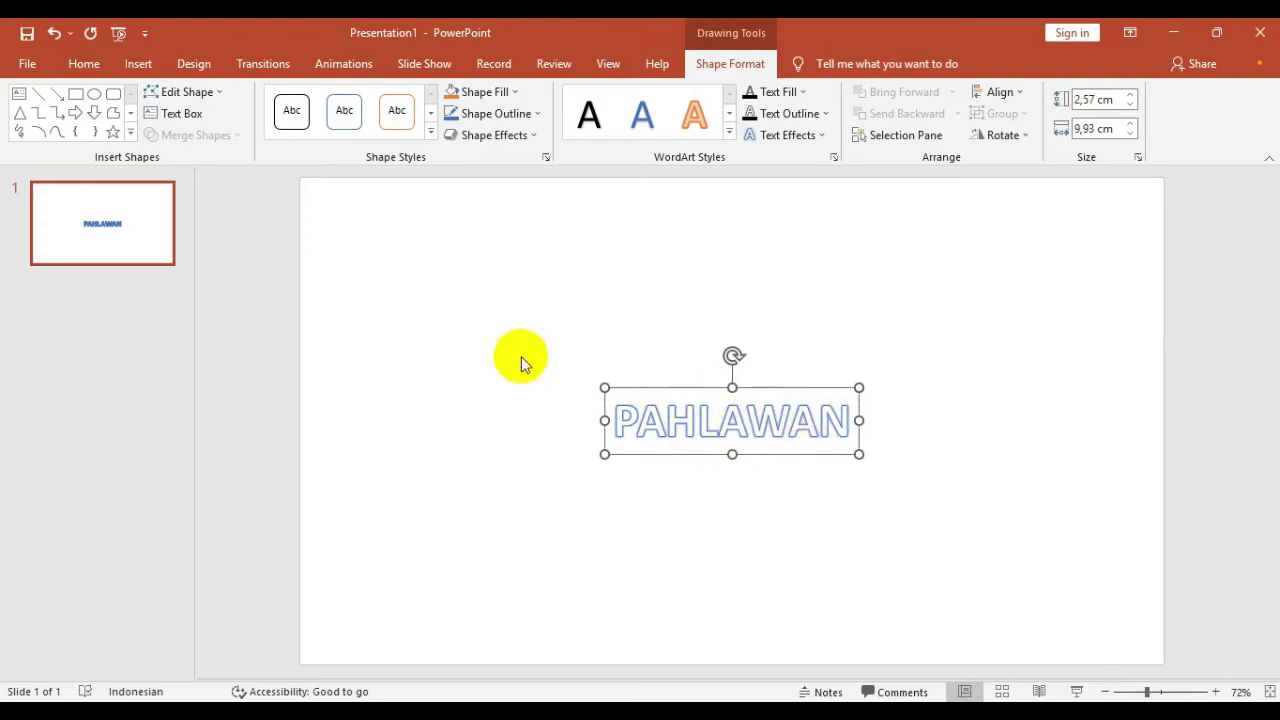
pyautogui.click(84, 63)
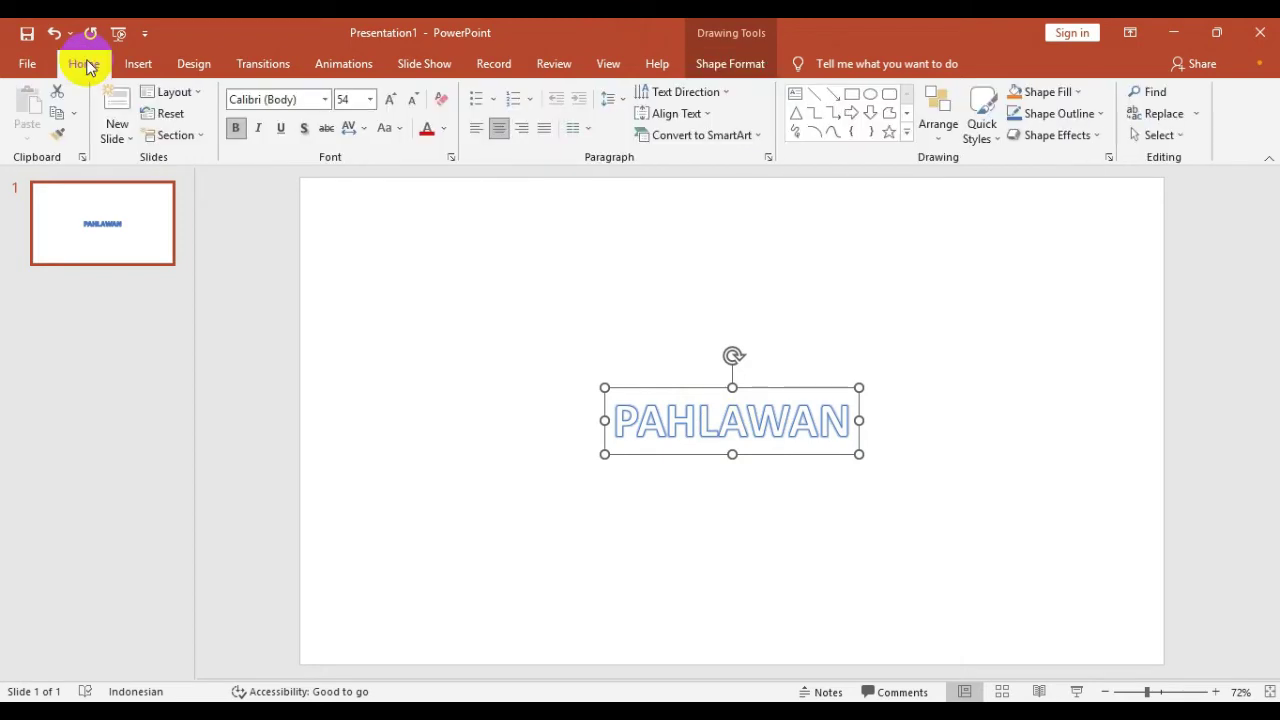
# Change the PAHLAWAN WordArt font to Arial Black
pyautogui.click(325, 100)
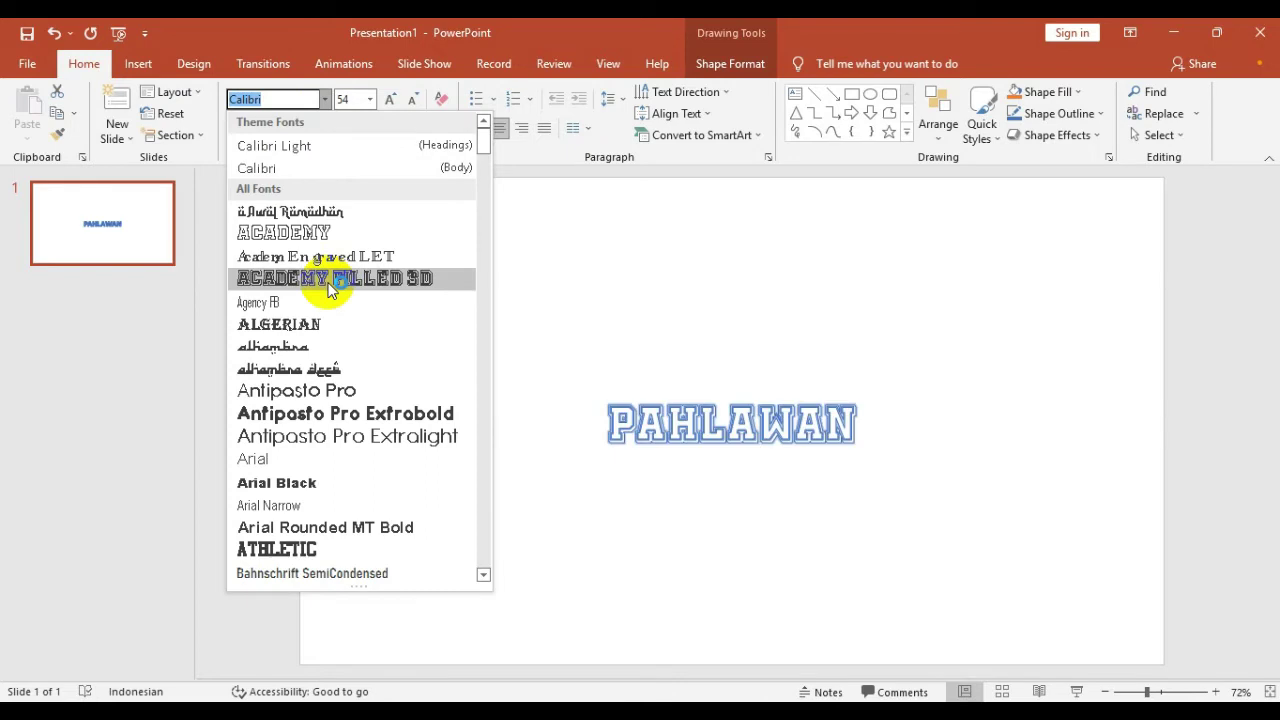
pyautogui.scroll(-1, 324, 298)
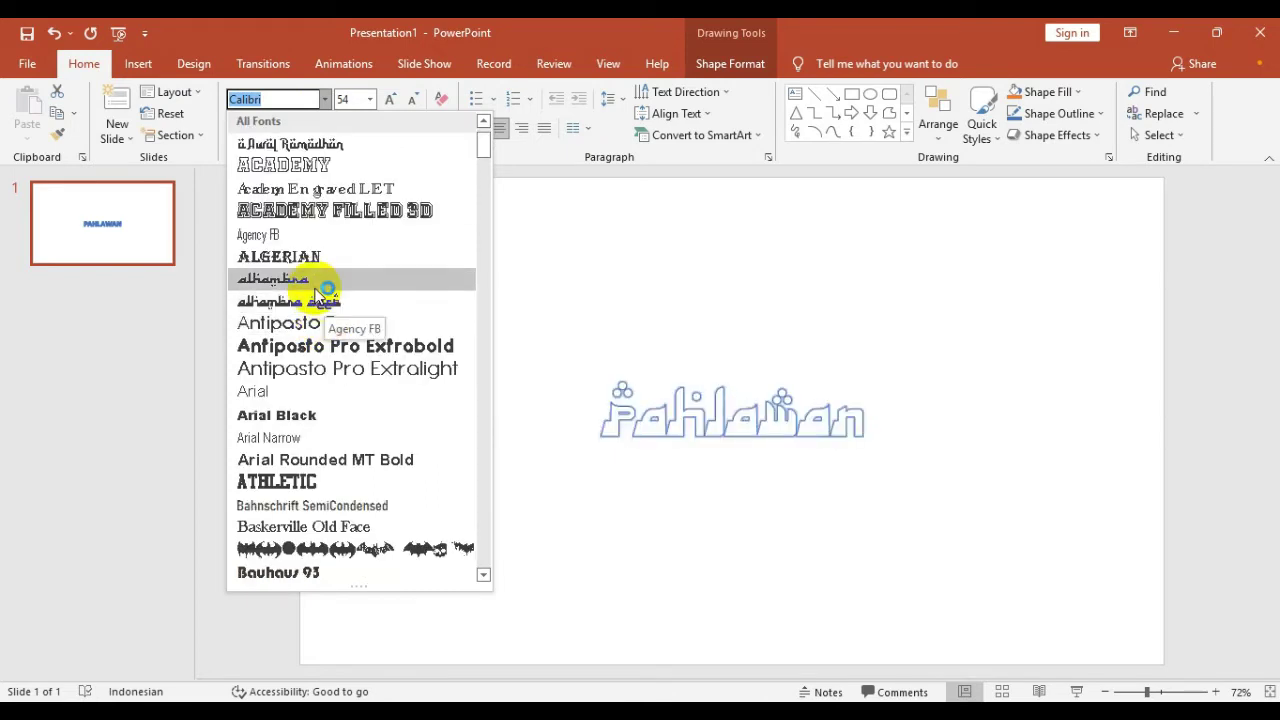
pyautogui.click(313, 416)
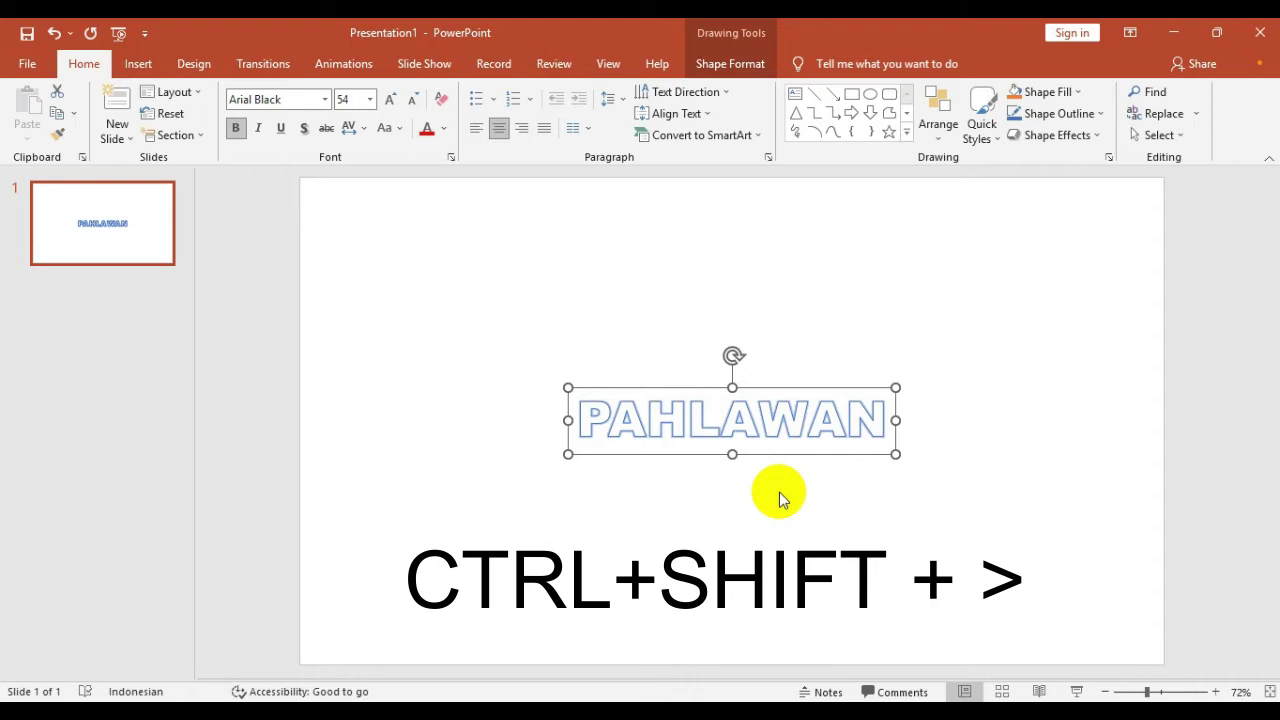
# Enlarge PAHLAWAN to font size 138 with Ctrl+Shift+>, then reselect its text box
pyautogui.hotkey('ctrl', 'shift', '.')
pyautogui.hotkey('ctrl', 'shift', '.')
pyautogui.hotkey('ctrl', 'shift', '.')
pyautogui.hotkey('ctrl', 'shift', '.')
pyautogui.hotkey('ctrl', 'shift', '.')
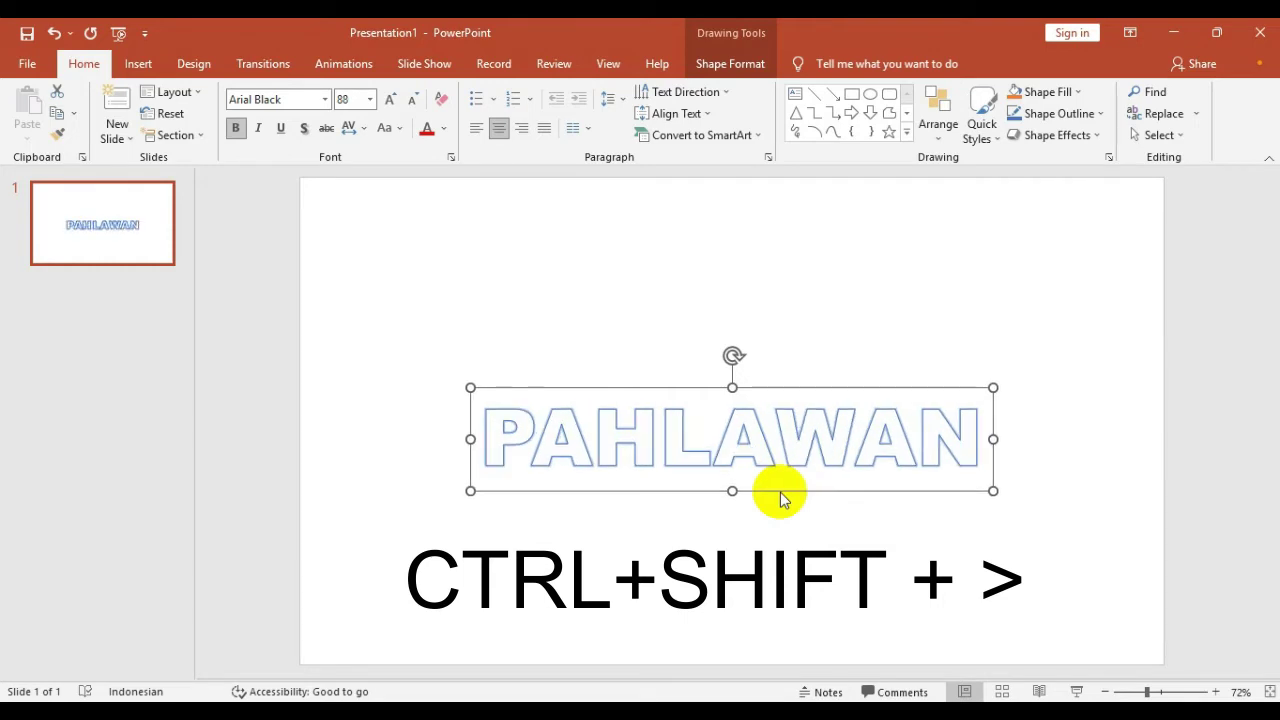
pyautogui.hotkey('ctrl', 'shift', '.')
pyautogui.hotkey('ctrl', 'shift', '.')
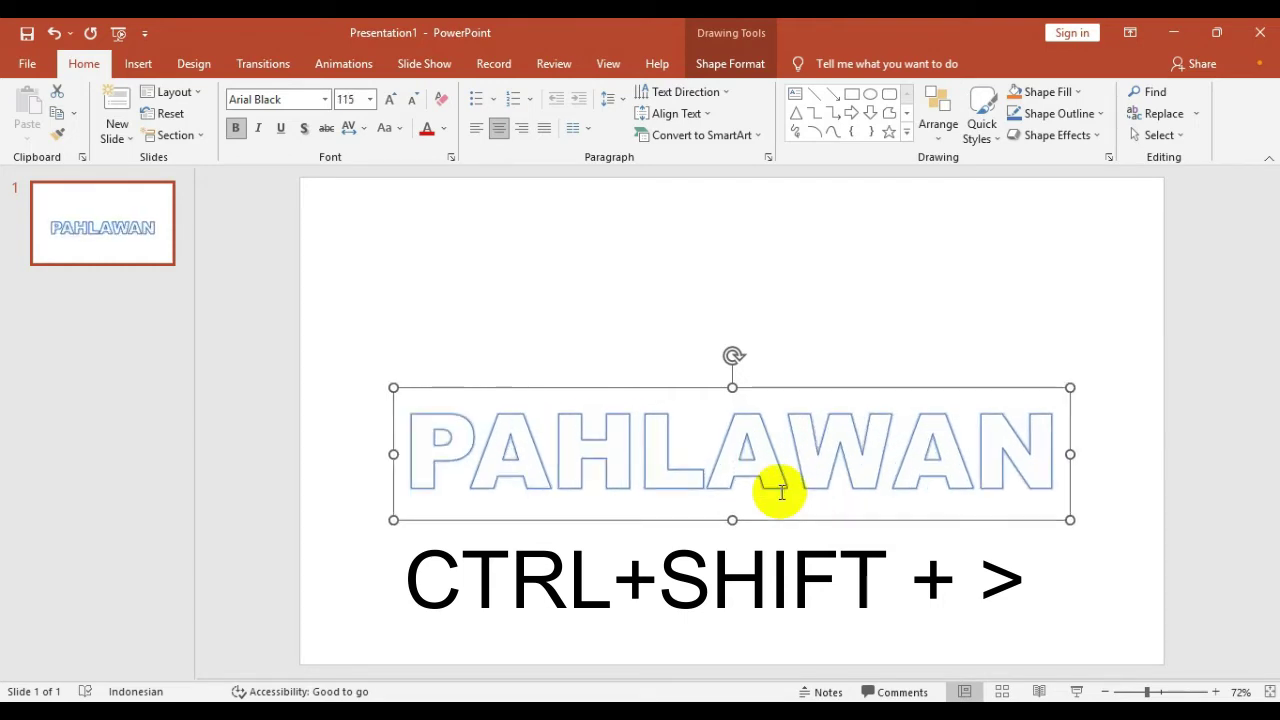
pyautogui.hotkey('ctrl', 'shift', '.')
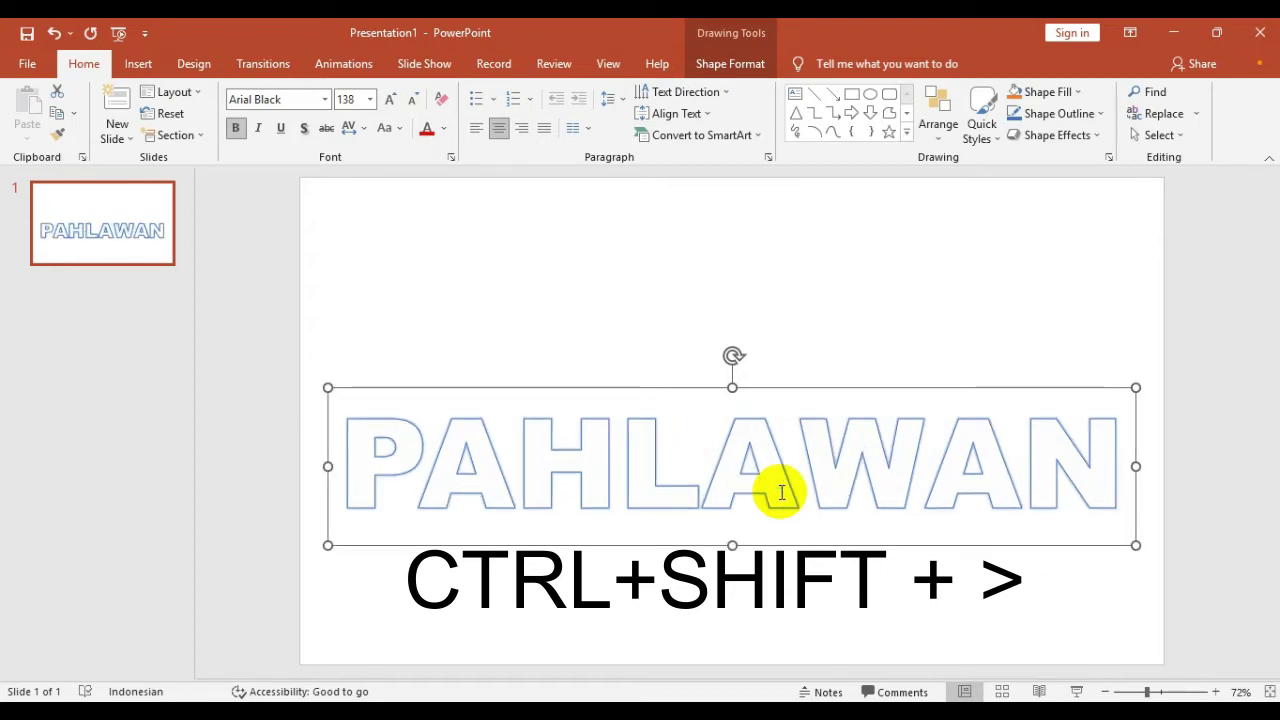
pyautogui.click(1199, 274)
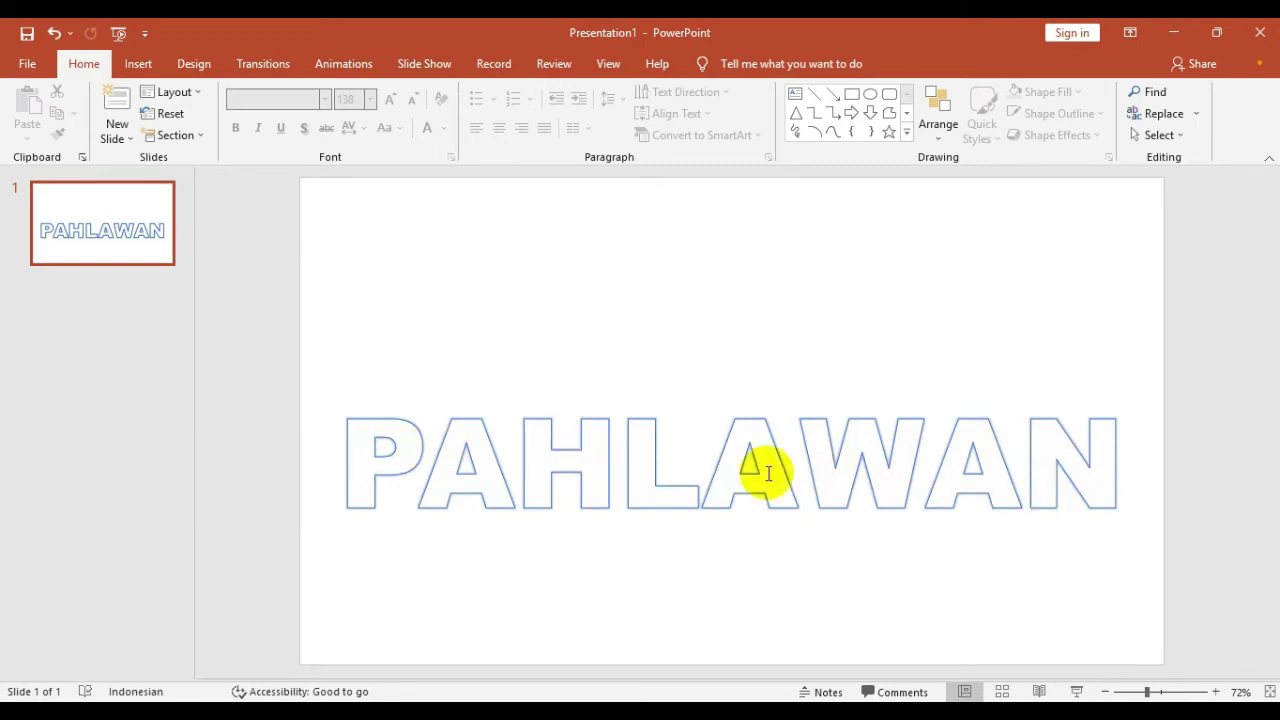
pyautogui.click(565, 425)
pyautogui.click(578, 389)
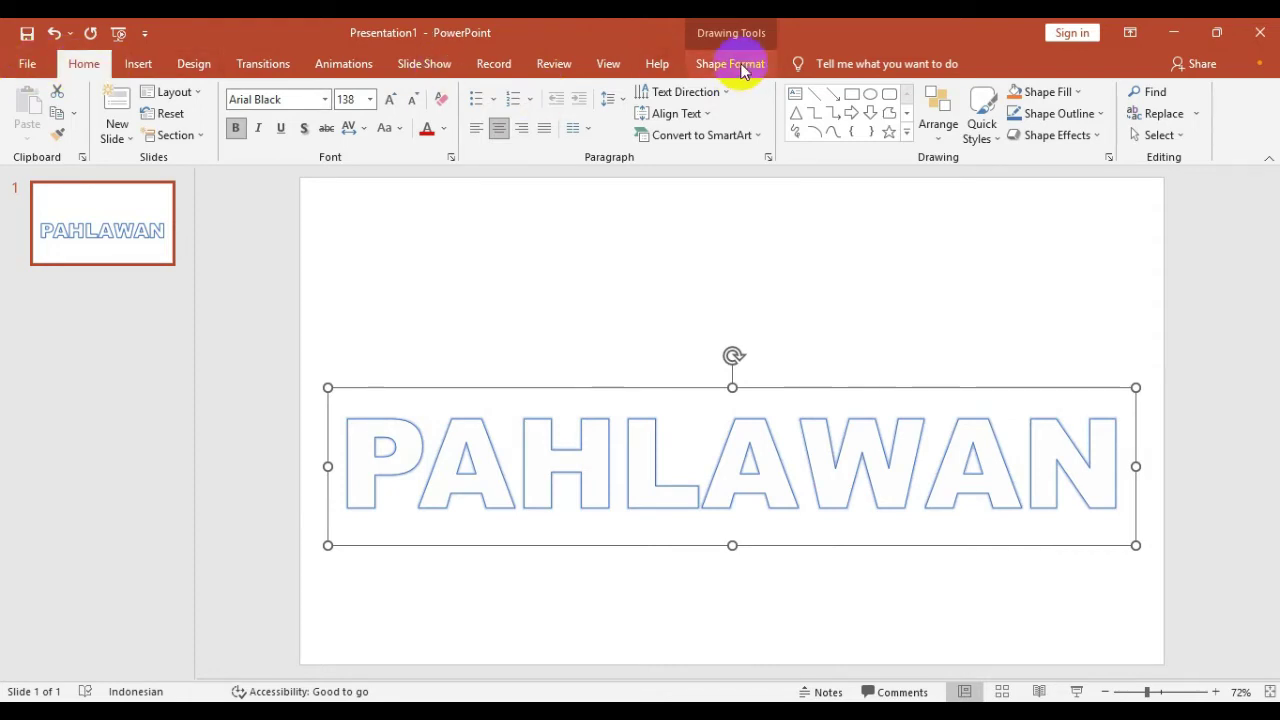
pyautogui.click(741, 68)
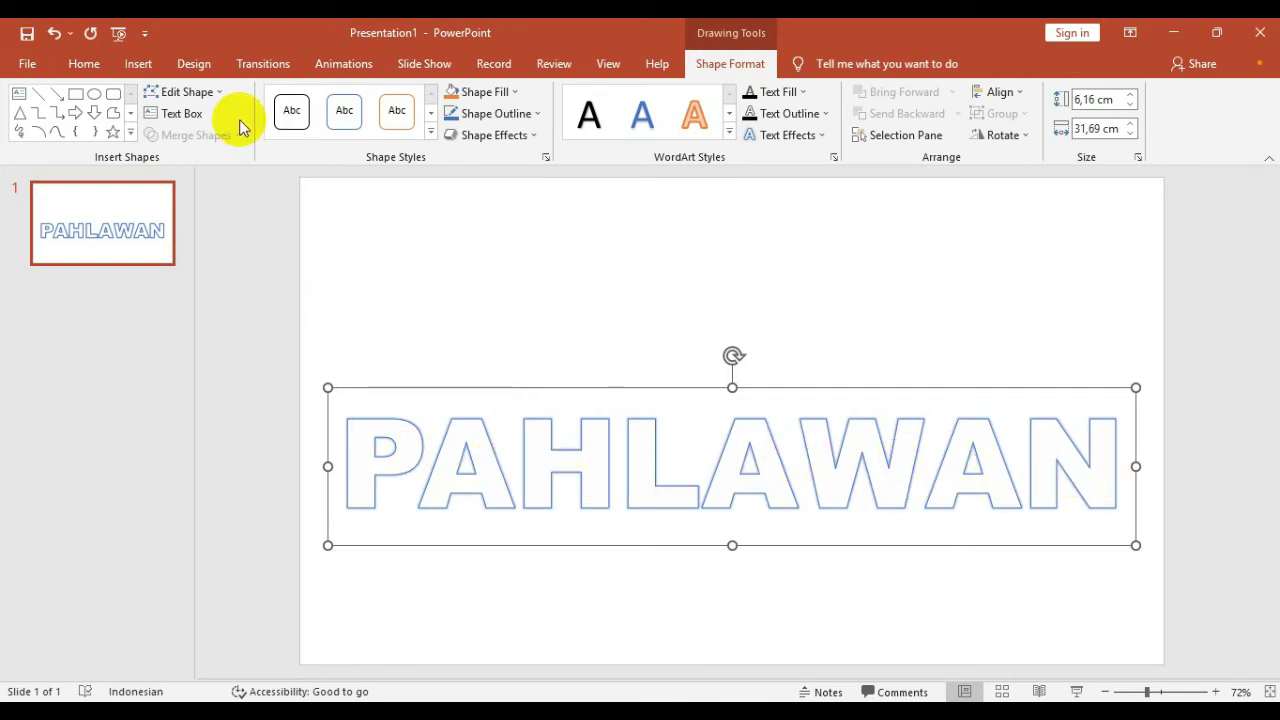
pyautogui.click(150, 70)
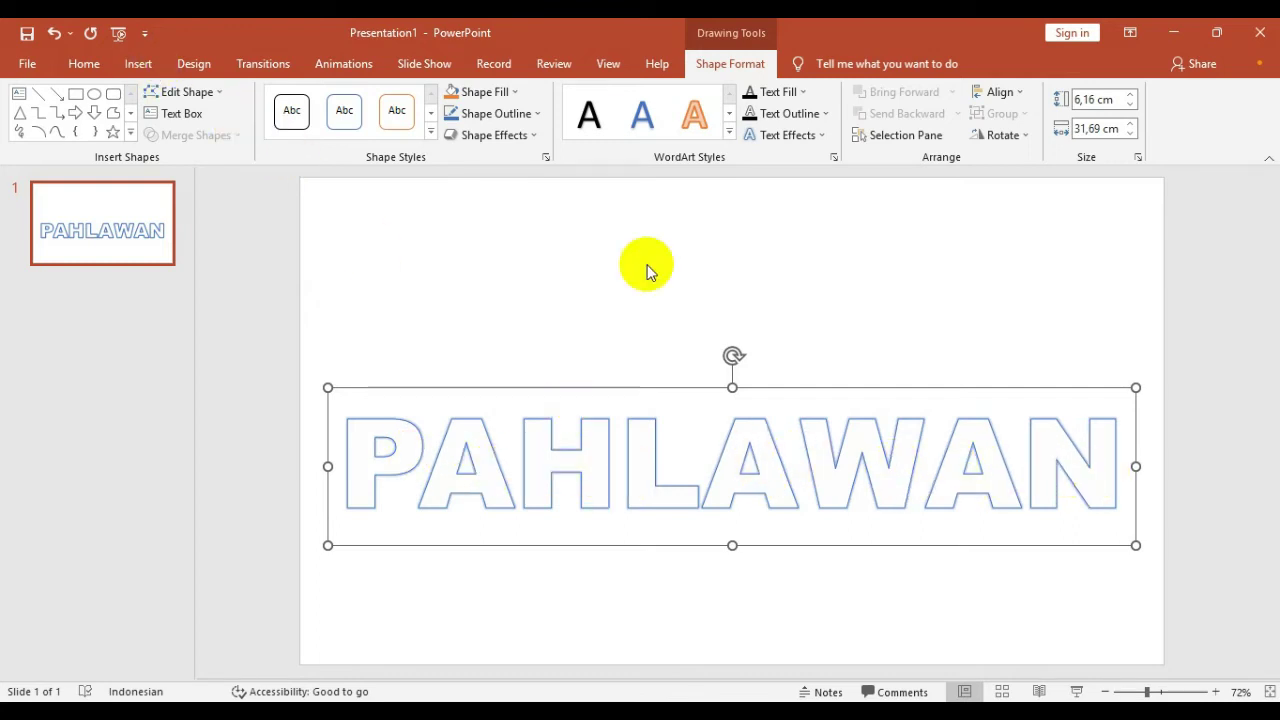
pyautogui.click(742, 72)
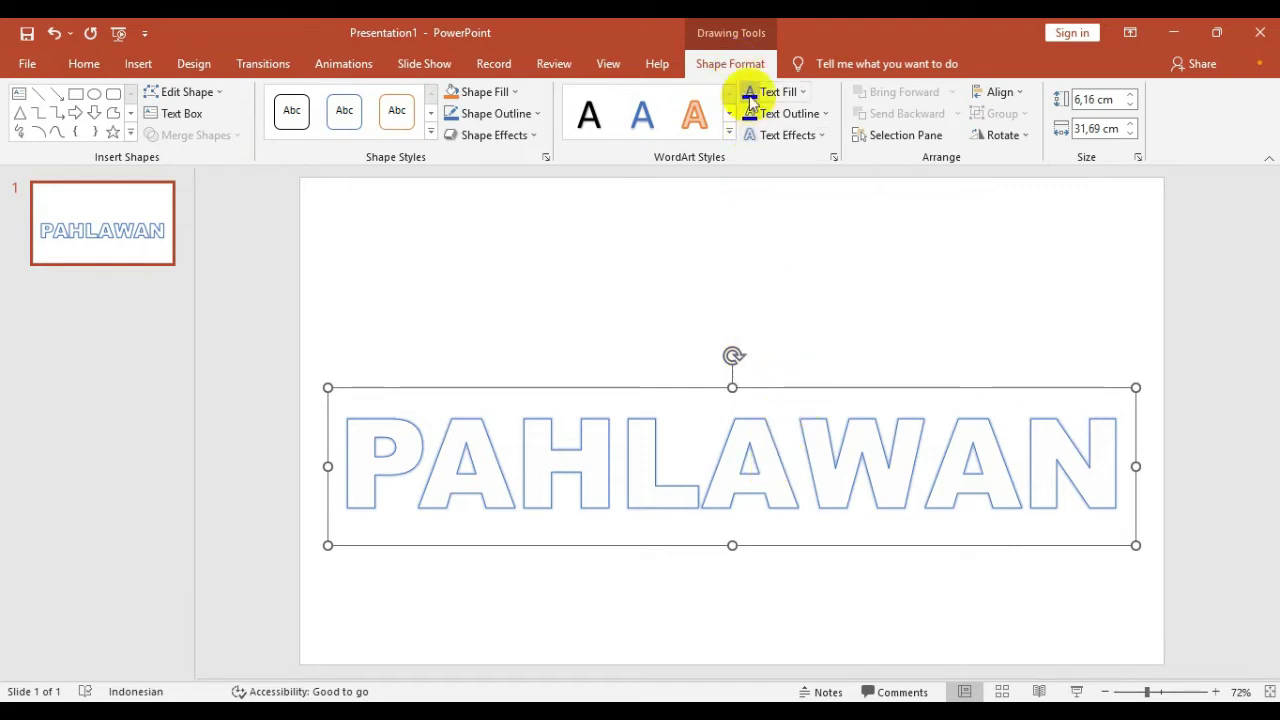
pyautogui.click(742, 66)
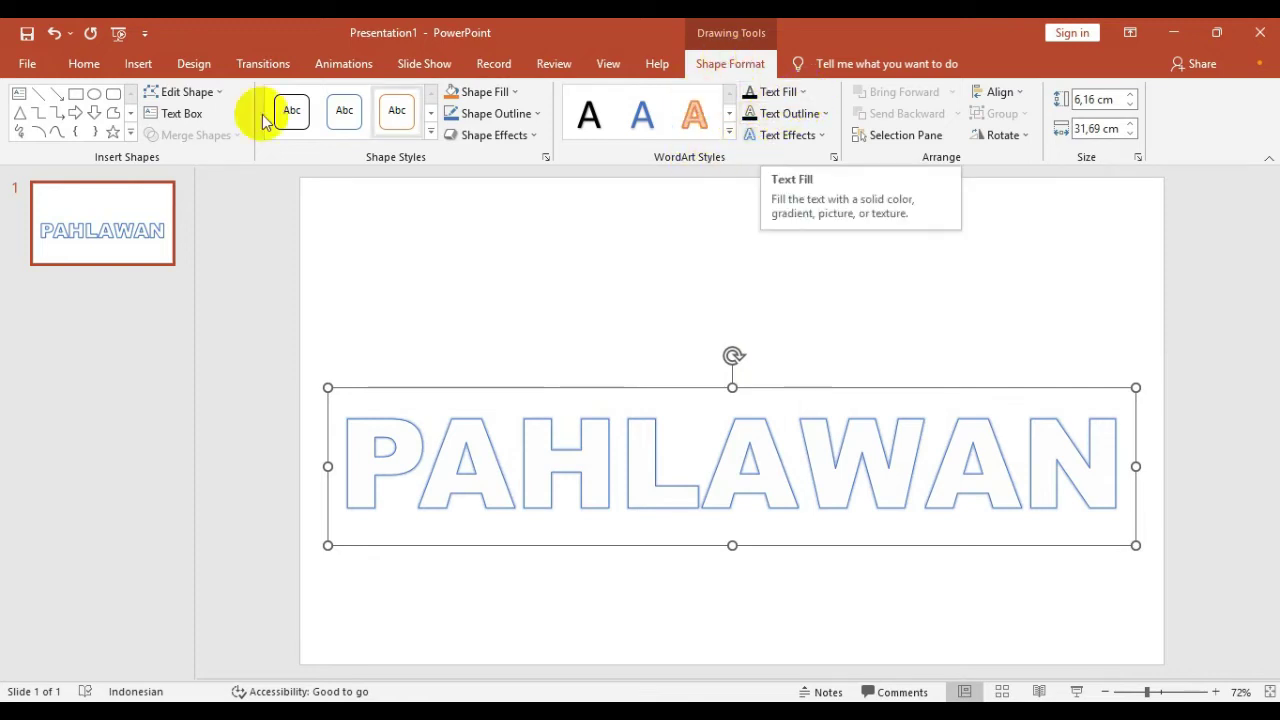
# Choose a Picture text fill for PAHLAWAN and browse for an image from a file
pyautogui.click(803, 93)
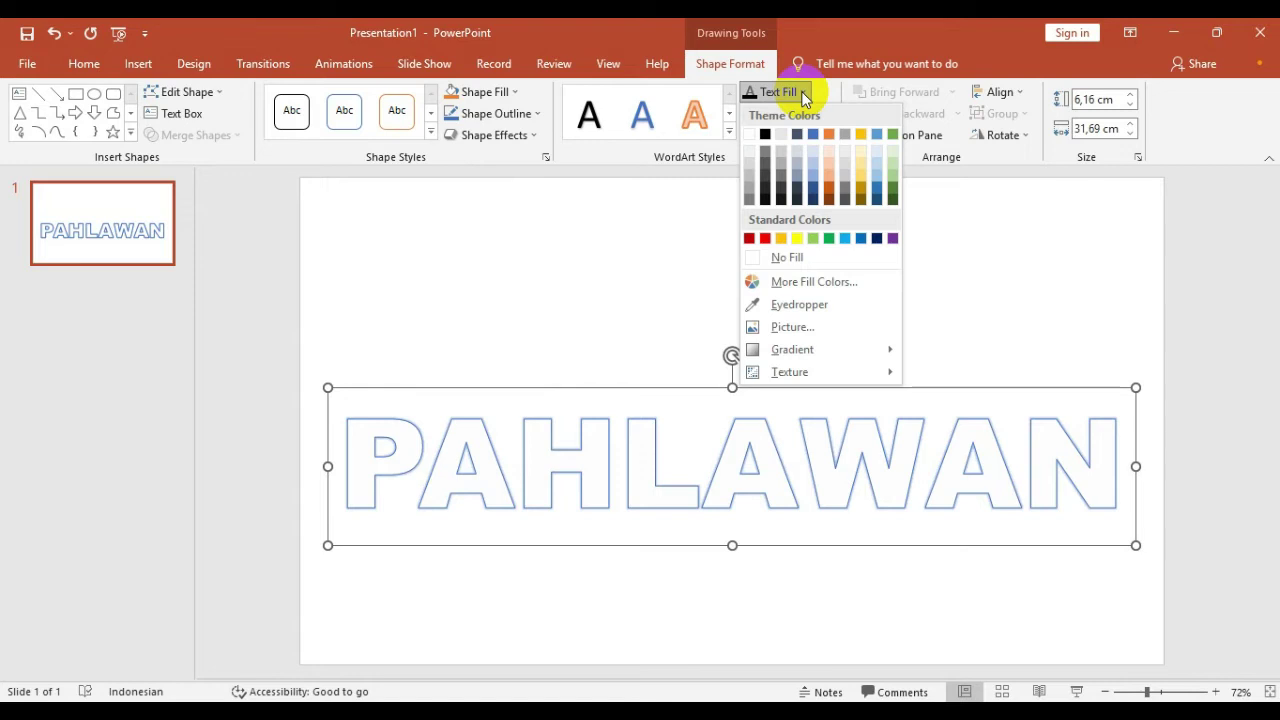
pyautogui.click(795, 328)
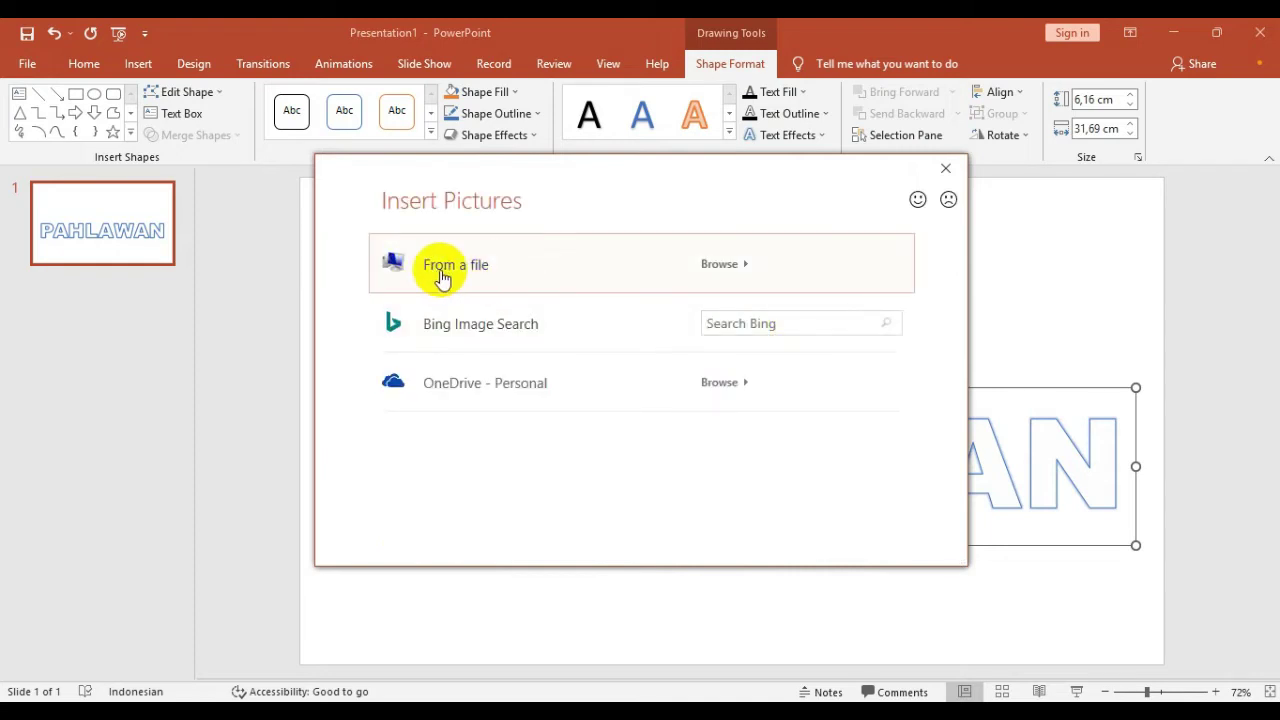
pyautogui.click(712, 272)
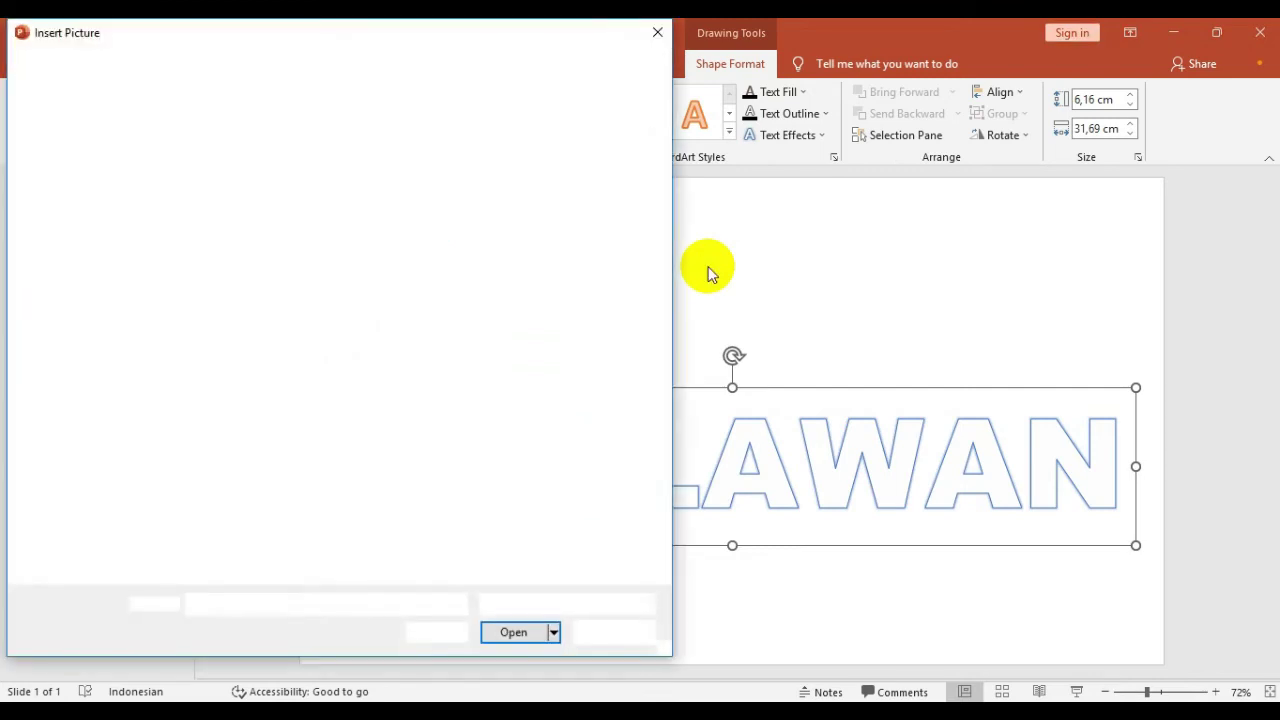
# Fill the letters with the black-cap, white-jacket portrait from the Desktop gambar folder
pyautogui.moveTo(343, 37); pyautogui.dragTo(542, 50)
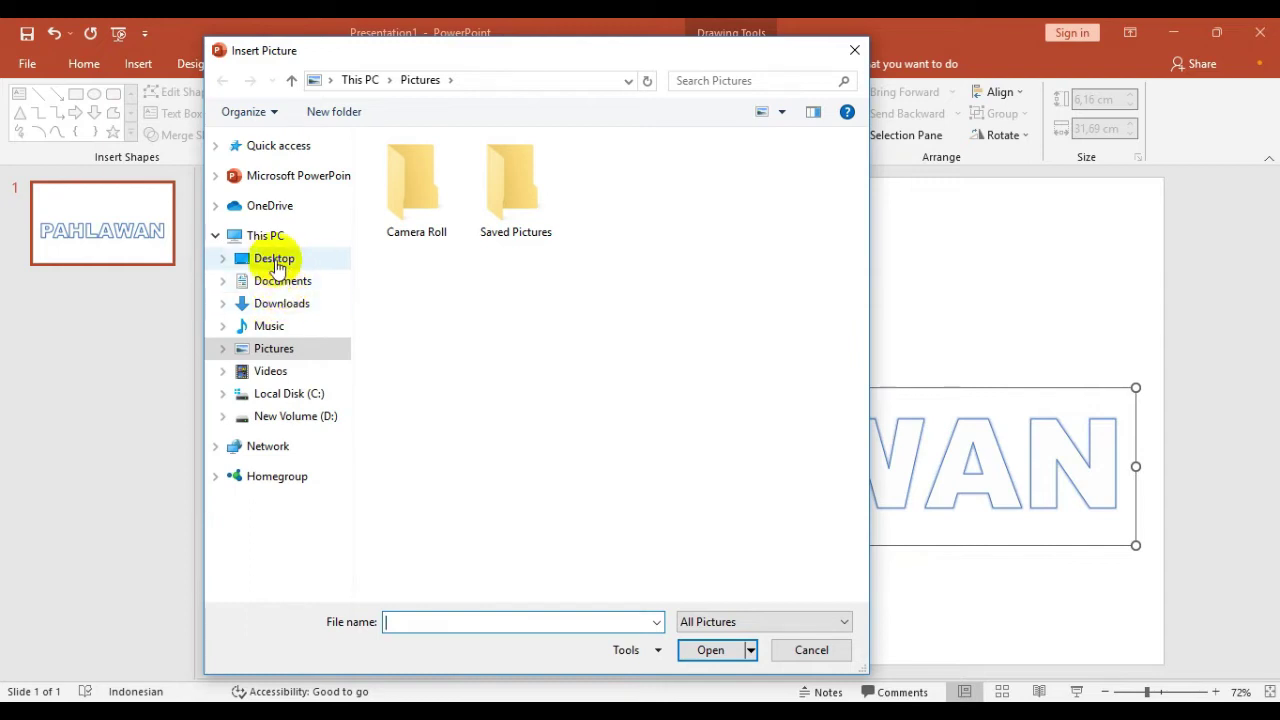
pyautogui.click(275, 260)
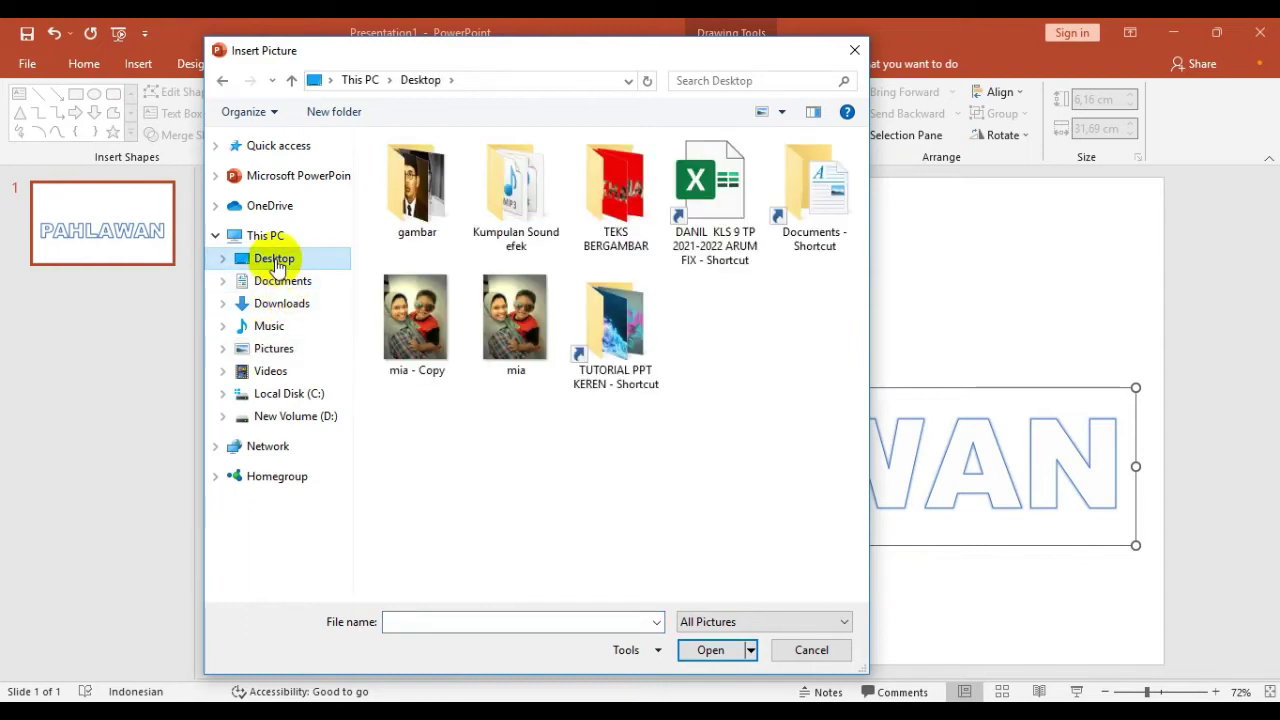
pyautogui.click(422, 213)
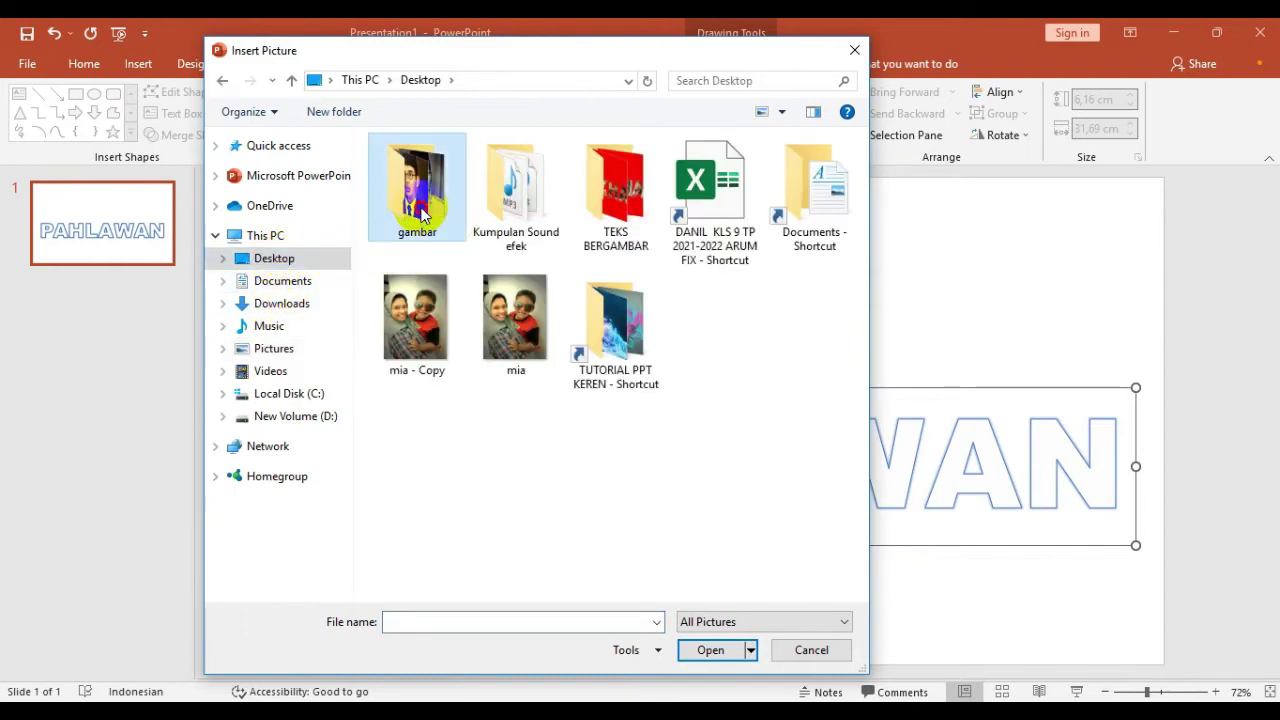
pyautogui.doubleClick(422, 213)
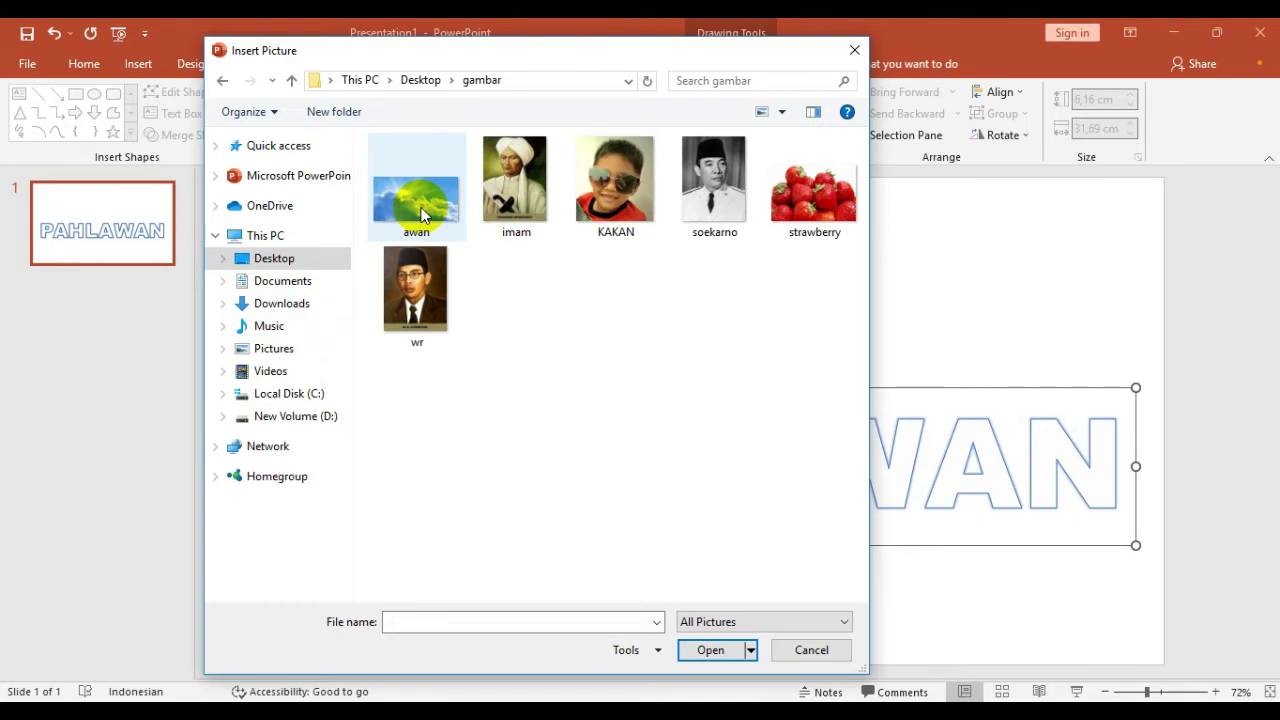
pyautogui.click(693, 195)
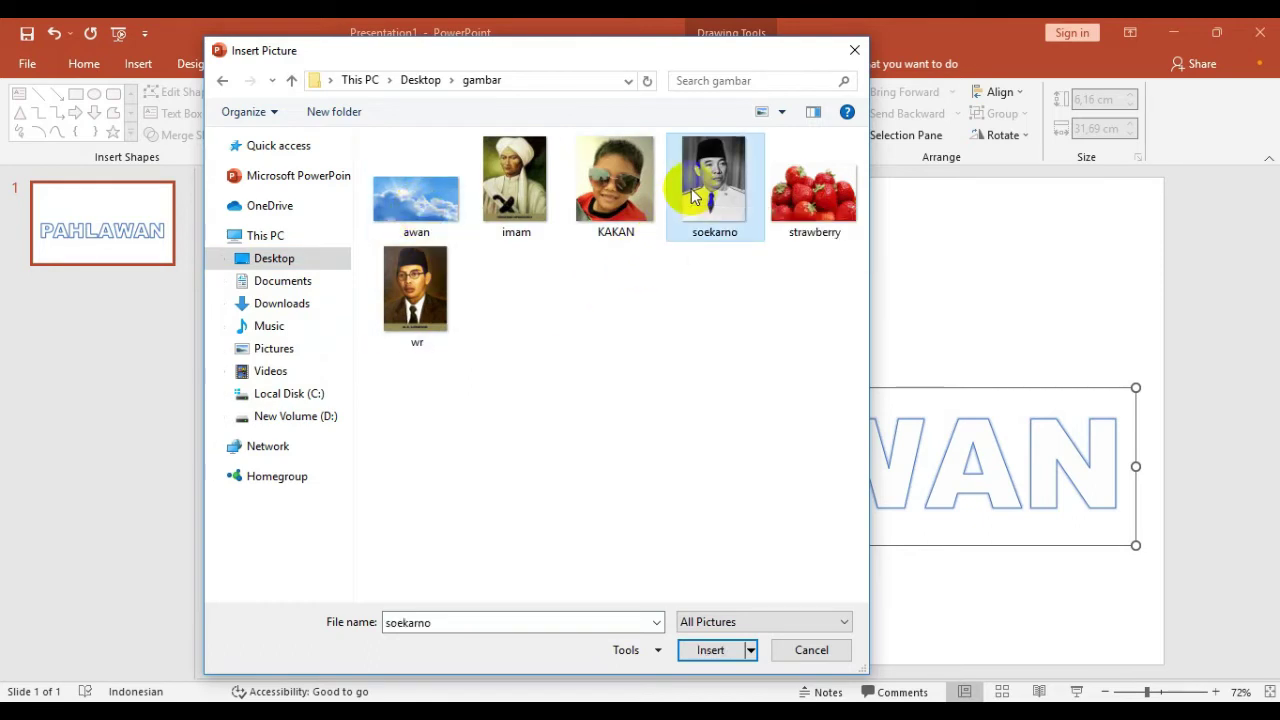
pyautogui.click(732, 652)
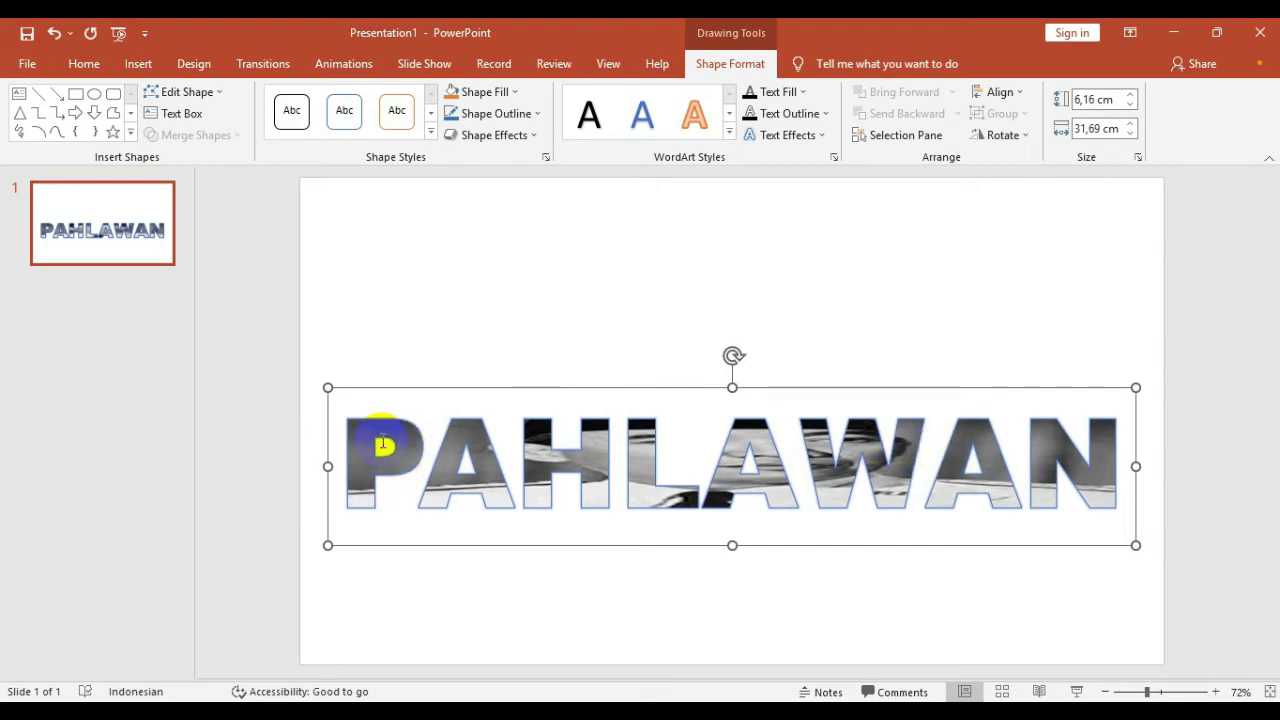
pyautogui.moveTo(429, 443)
pyautogui.mouseDown()
pyautogui.moveTo(665, 421)
pyautogui.moveTo(1110, 450)
pyautogui.mouseUp()
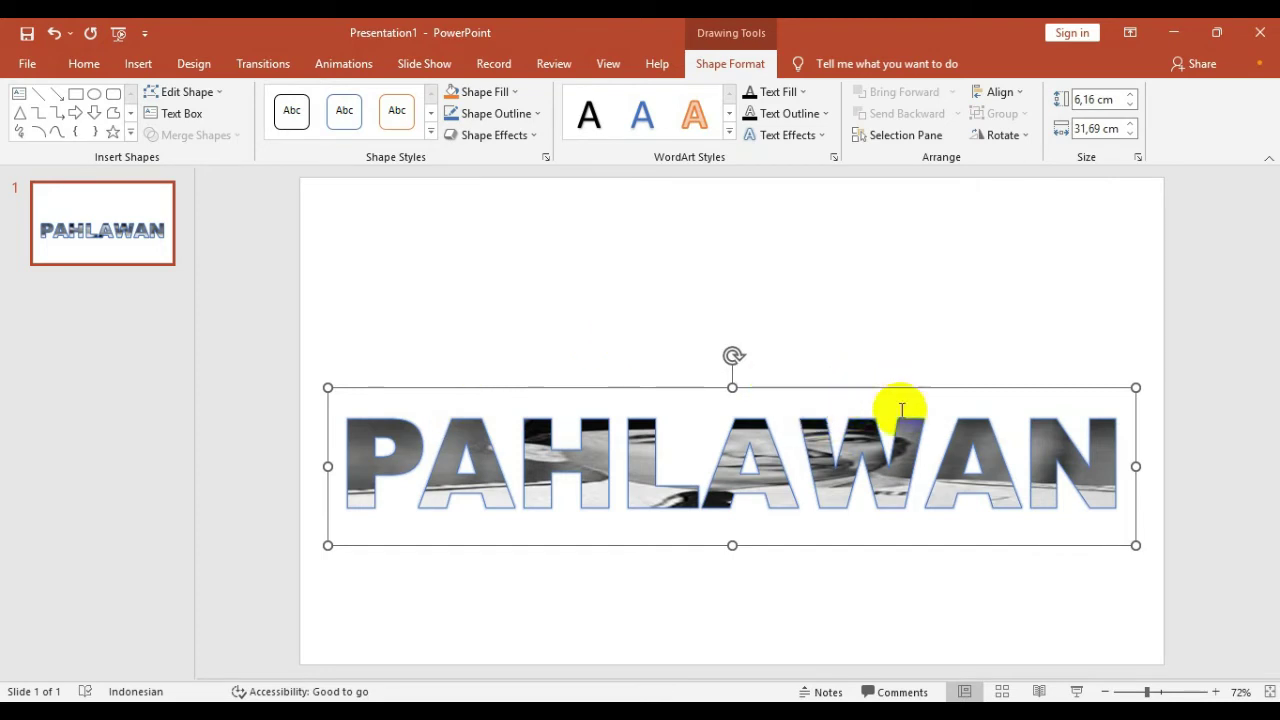
# Open Format Background, then select the PAHLAWAN box so the pane becomes Format Shape
pyautogui.rightClick(859, 576)
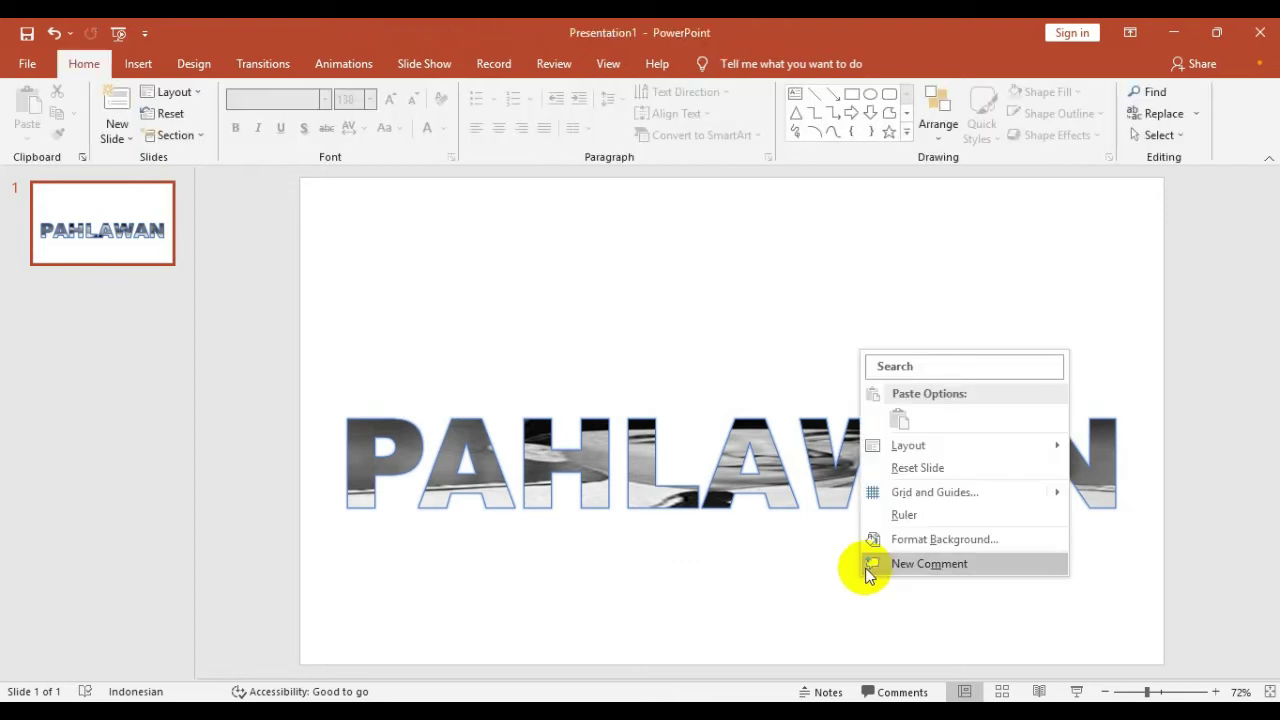
pyautogui.click(938, 541)
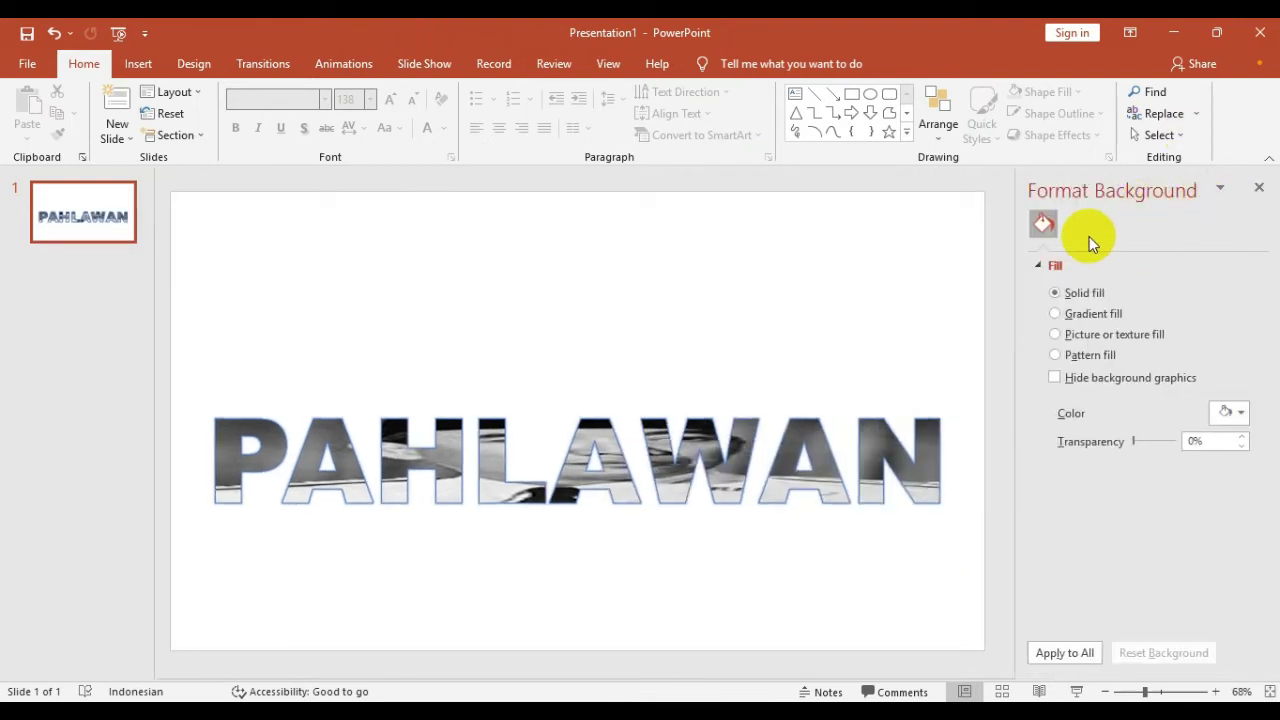
pyautogui.click(700, 421)
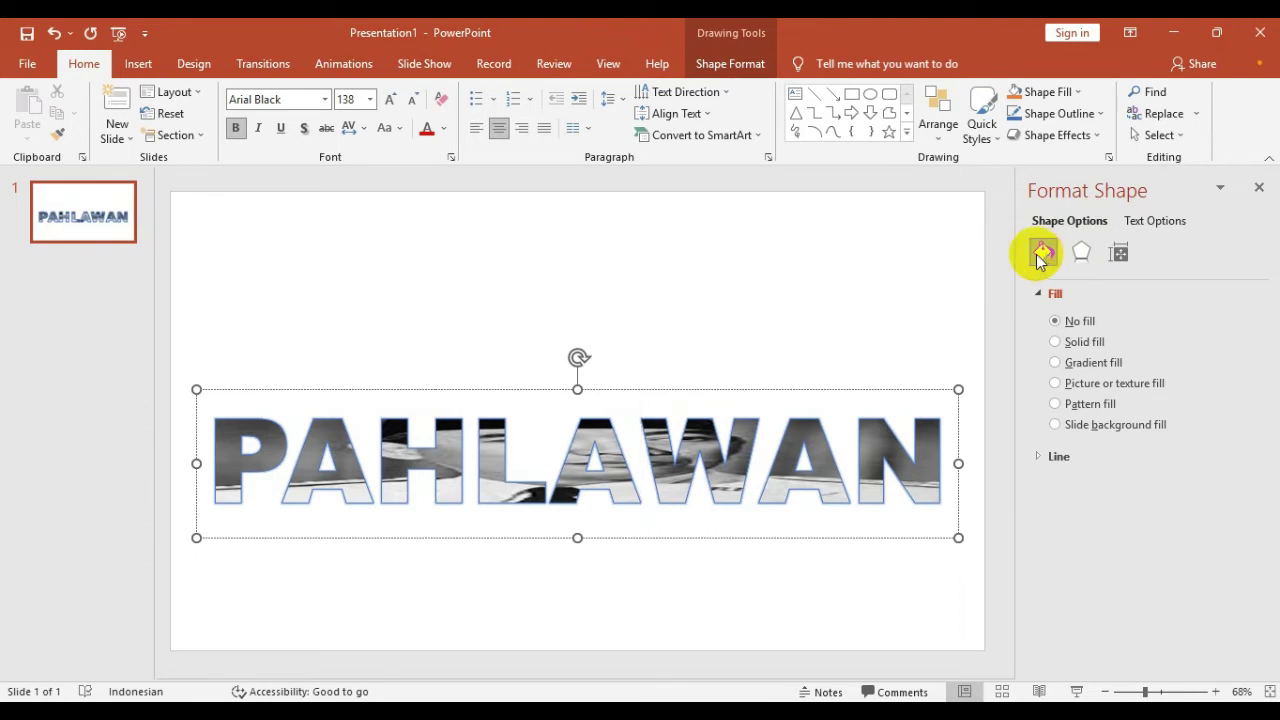
# Open the Columns dialog under Size & Properties > Text Box (1 column, 0 cm spacing)
pyautogui.click(1123, 251)
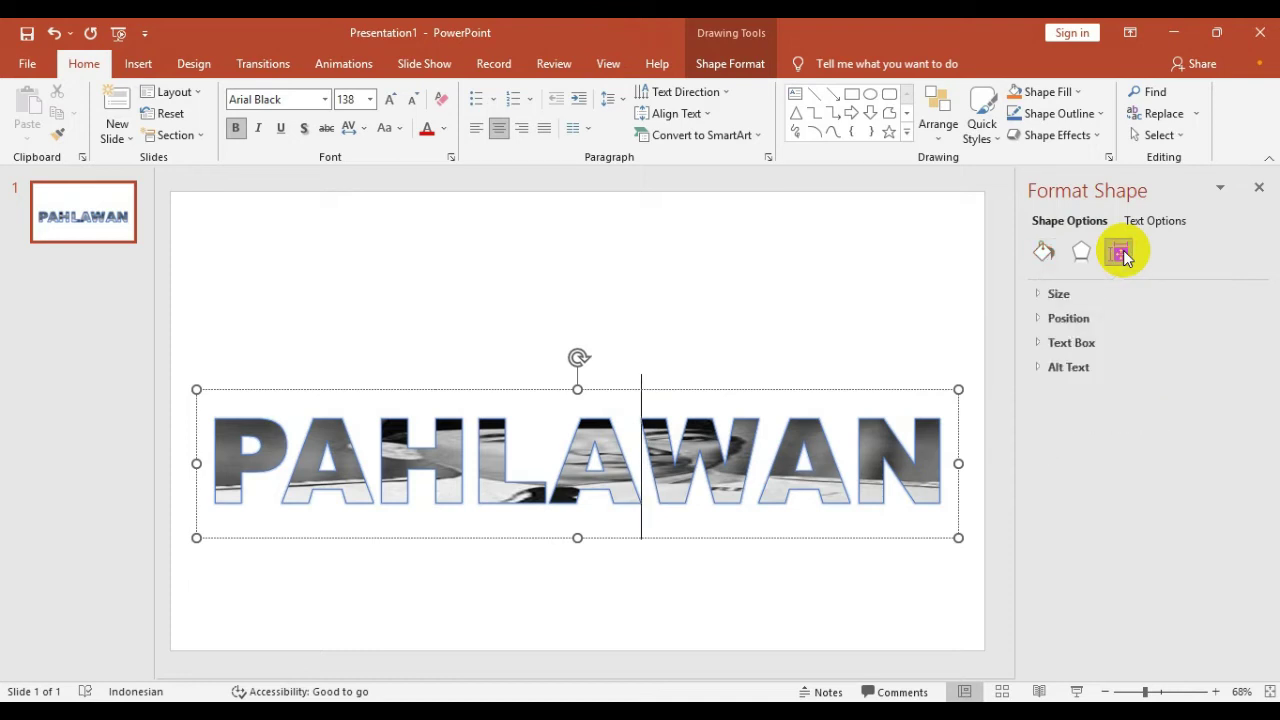
pyautogui.click(1070, 343)
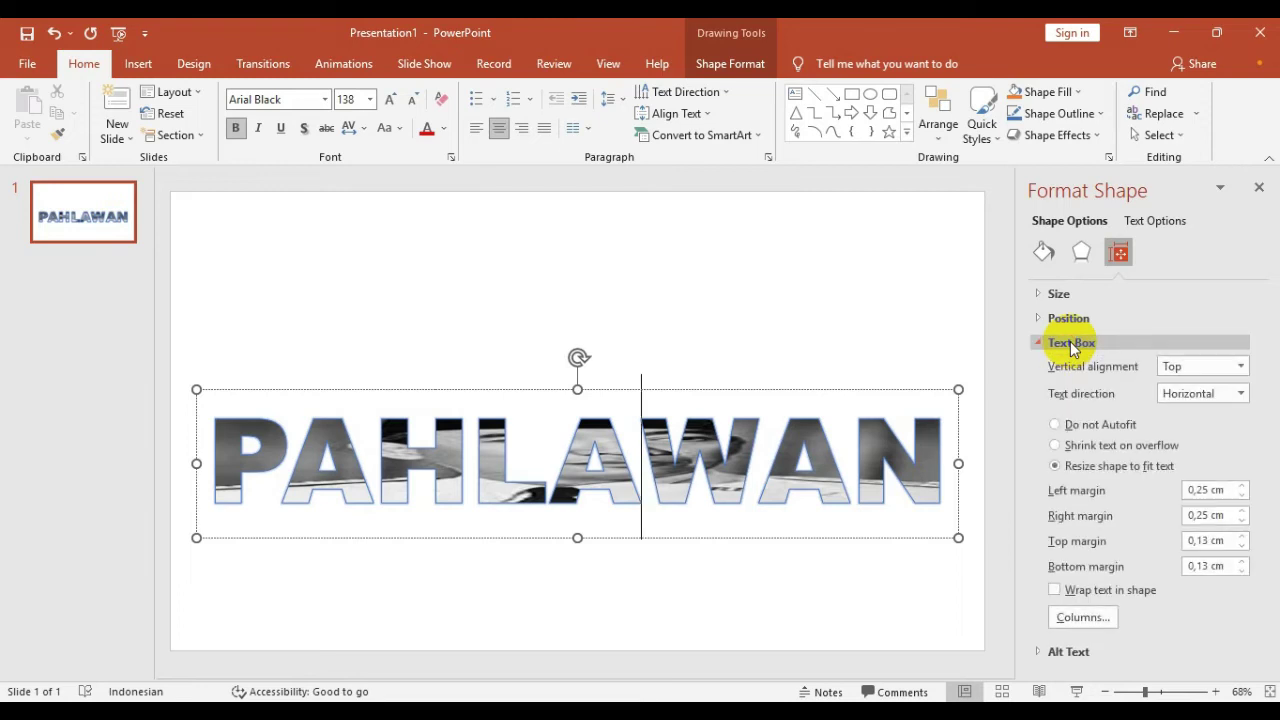
pyautogui.click(1071, 618)
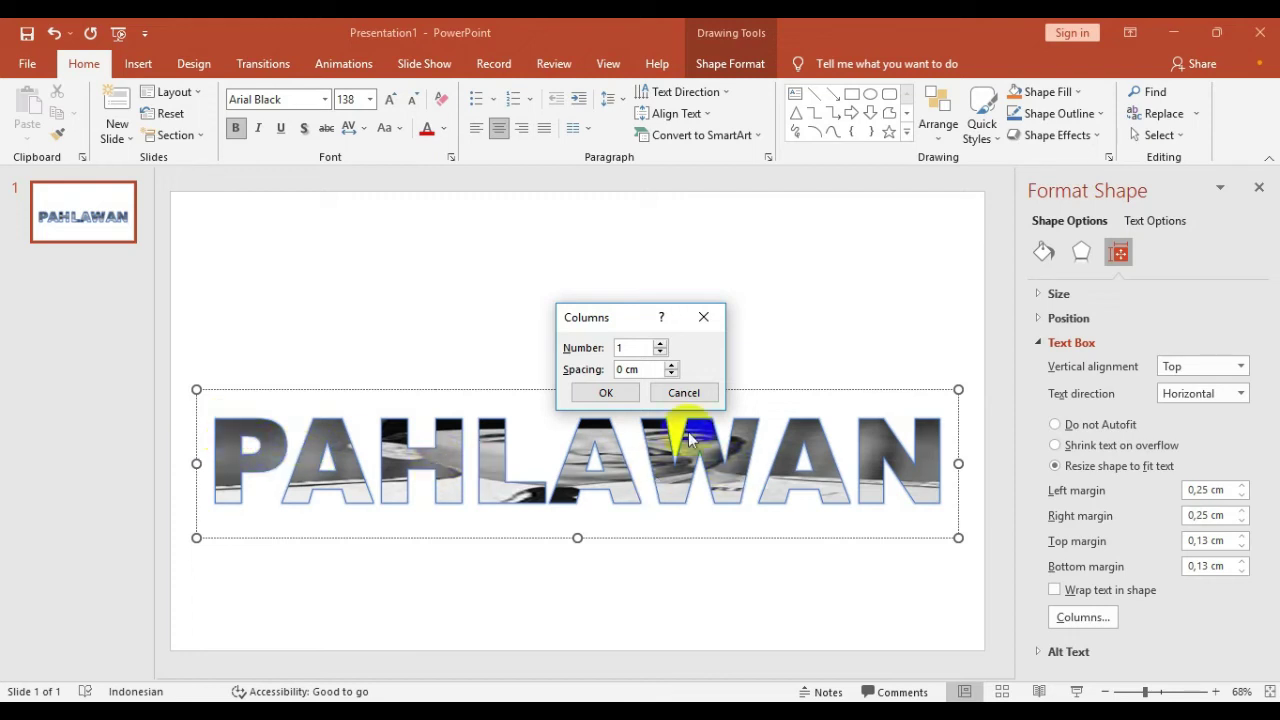
# Split the PAHLAWAN text into 8 columns so the photo repeats in each letter, and raise the box slightly
pyautogui.click(660, 343)
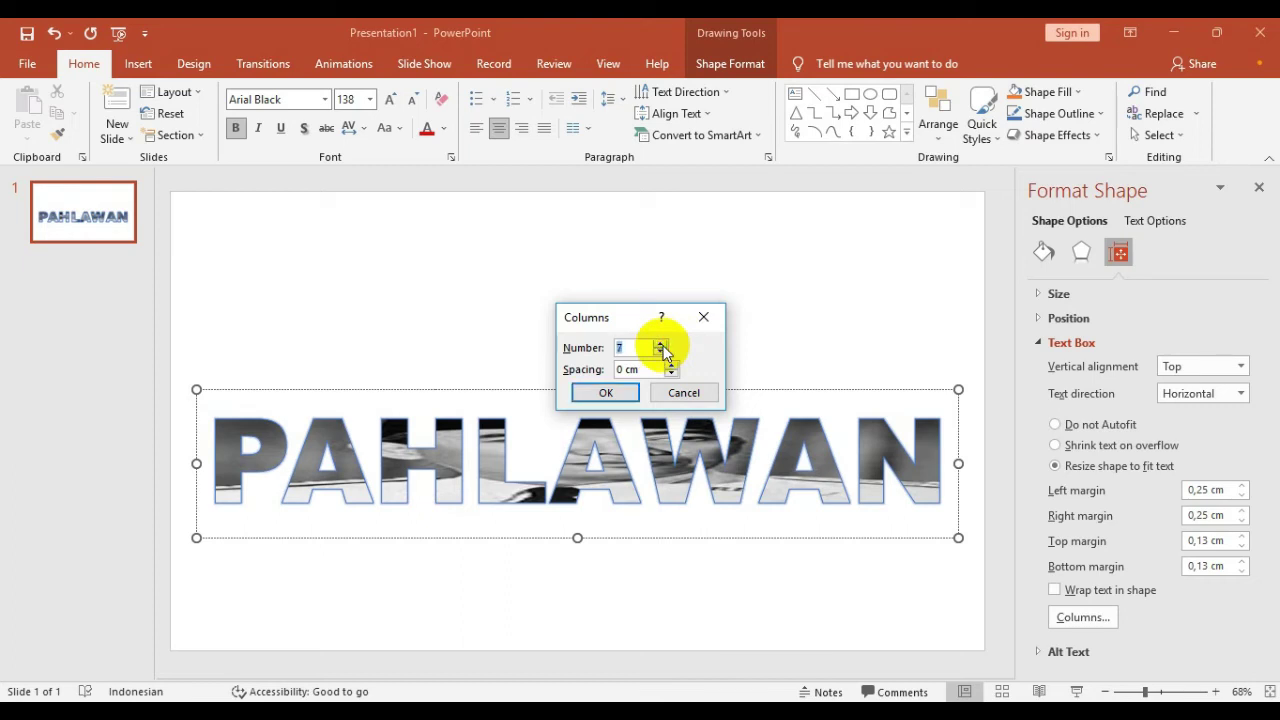
pyautogui.click(600, 393)
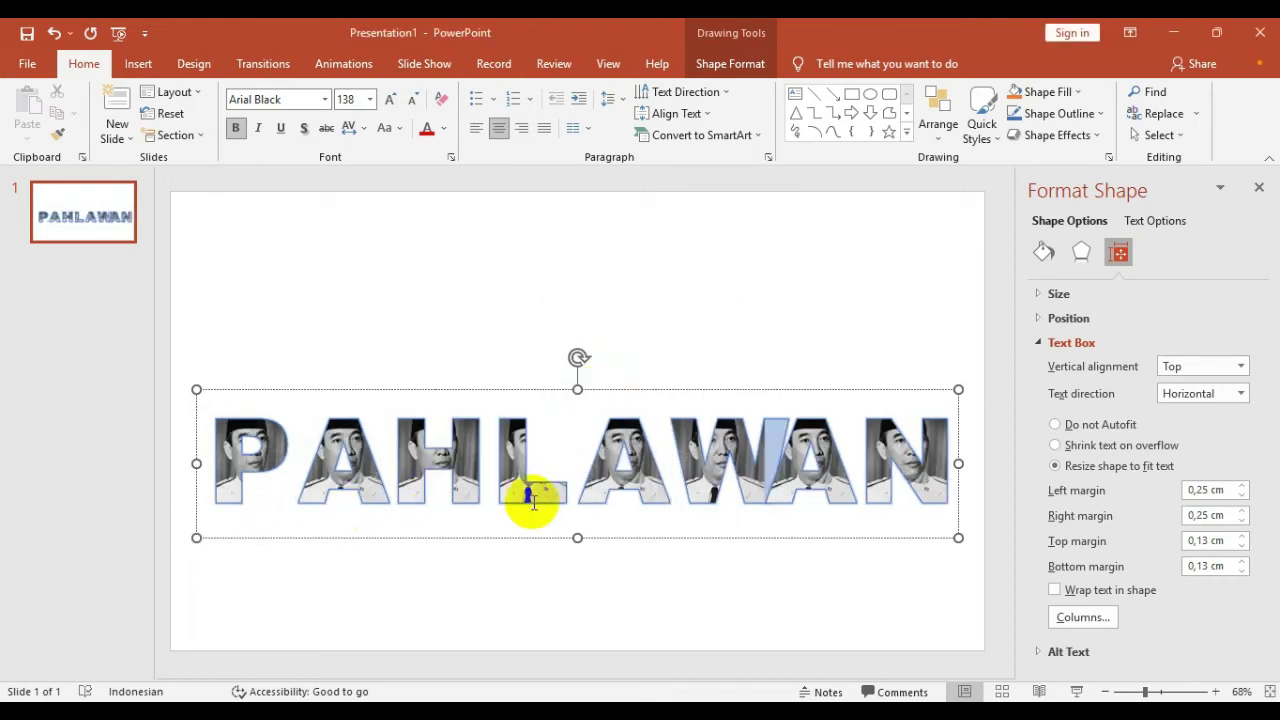
pyautogui.moveTo(777, 390); pyautogui.dragTo(776, 357)
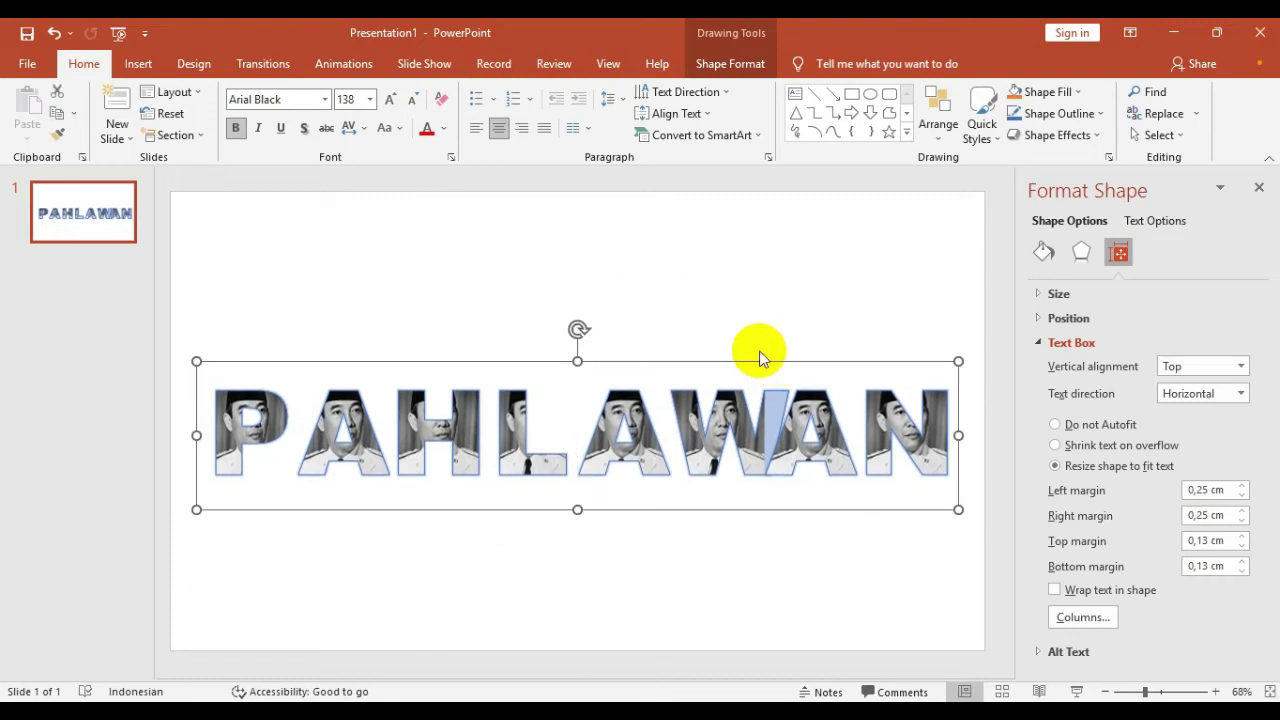
# Copy slide 1, paste it as slide 2, and select the PAHLAWAN text on the new slide
pyautogui.click(637, 249)
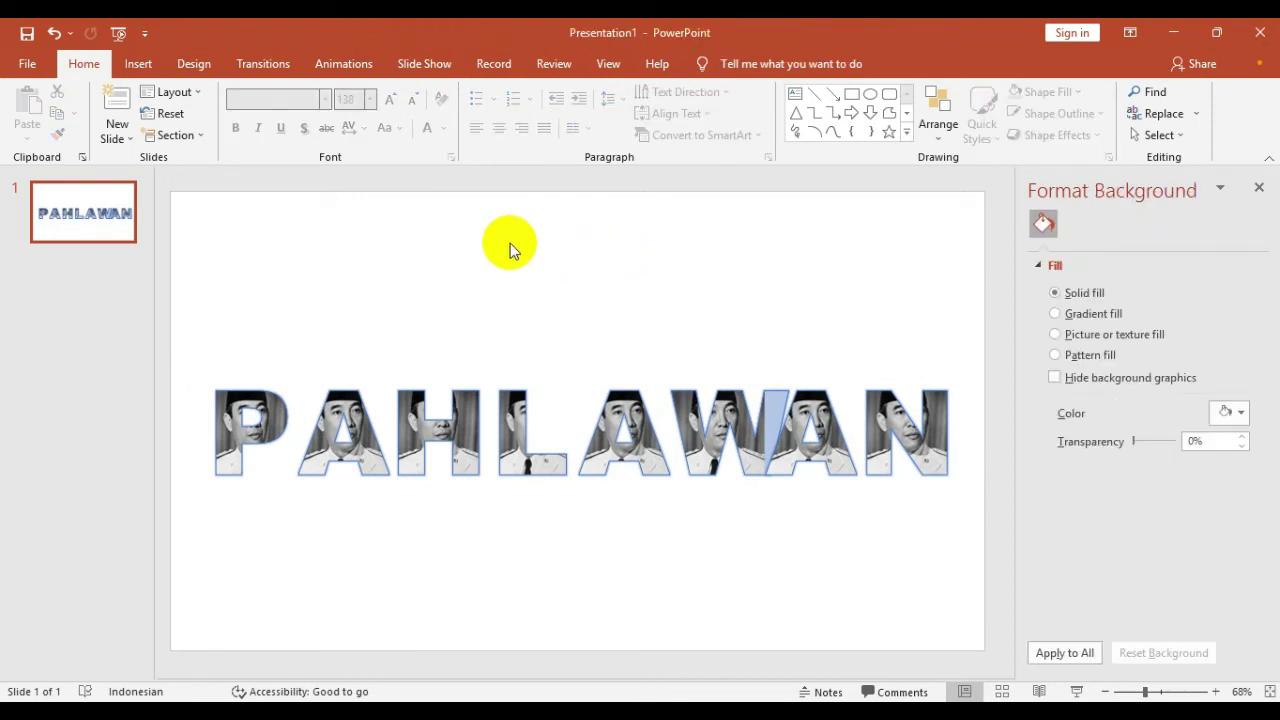
pyautogui.click(100, 237)
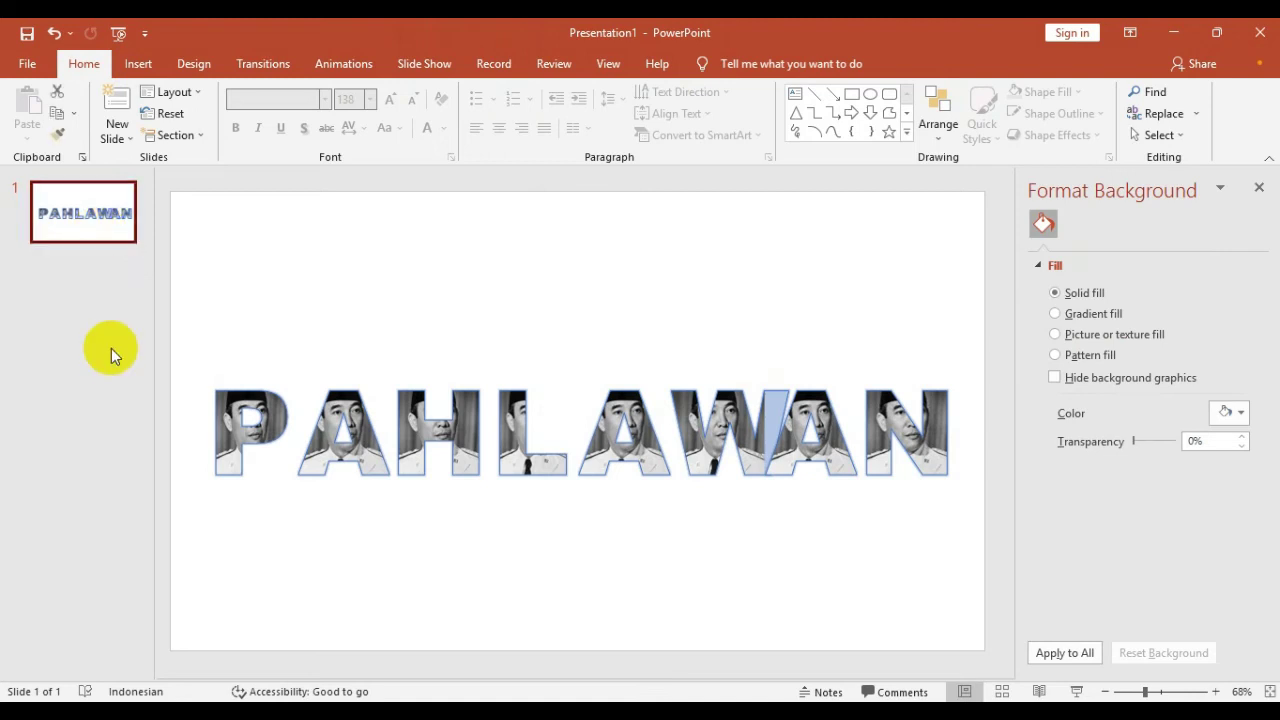
pyautogui.click(59, 116)
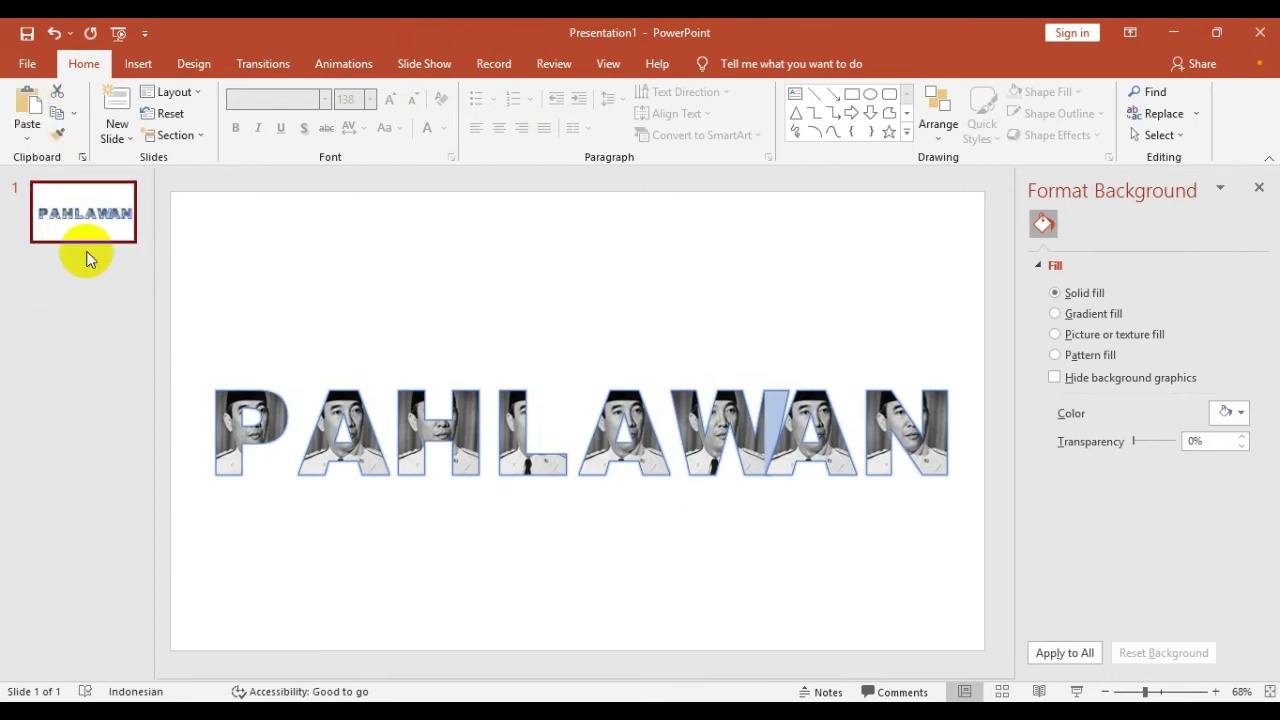
pyautogui.moveTo(86, 259); pyautogui.dragTo(86, 262)
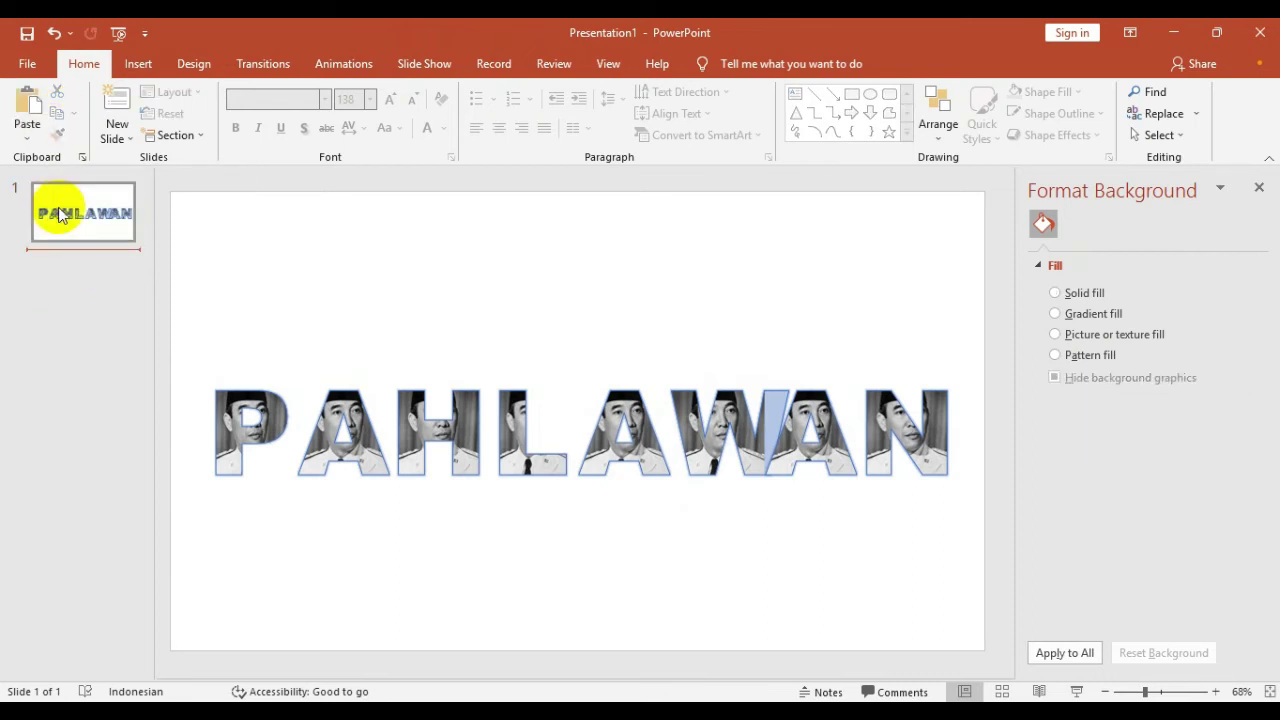
pyautogui.click(26, 100)
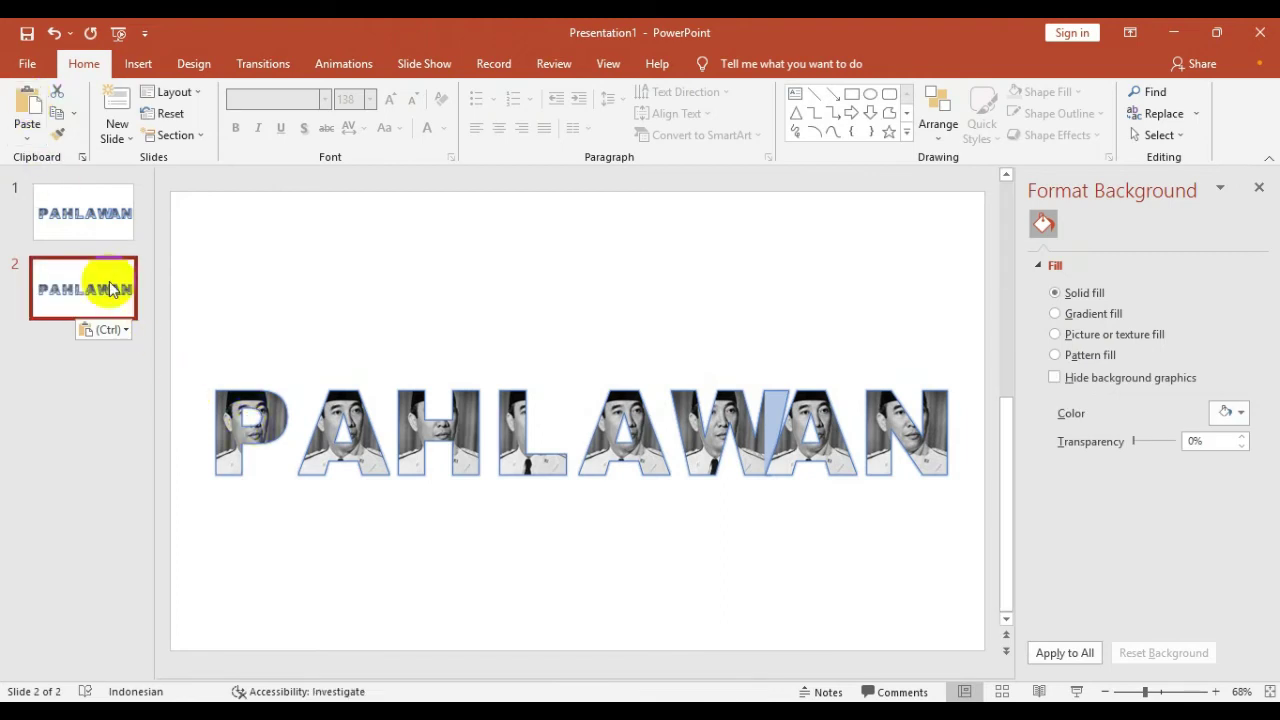
pyautogui.click(514, 399)
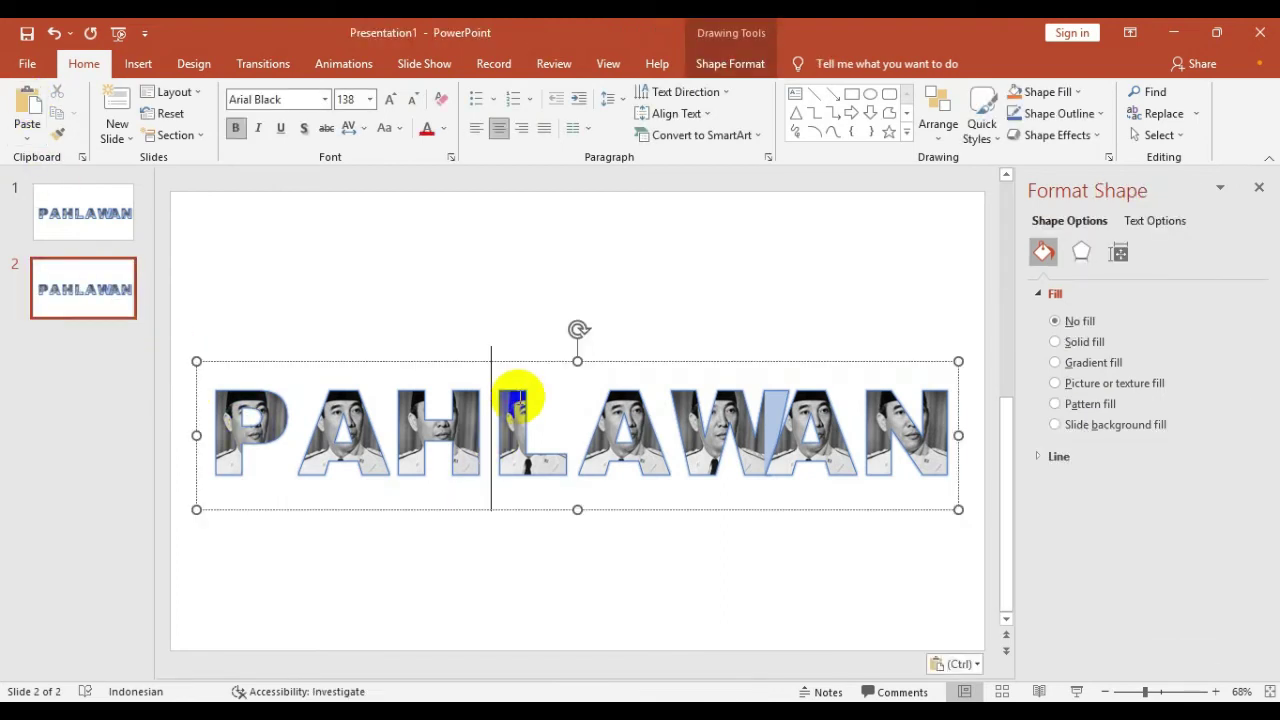
# Fill slide 2's PAHLAWAN letters with the imam portrait picture from the gambar folder
pyautogui.click(651, 362)
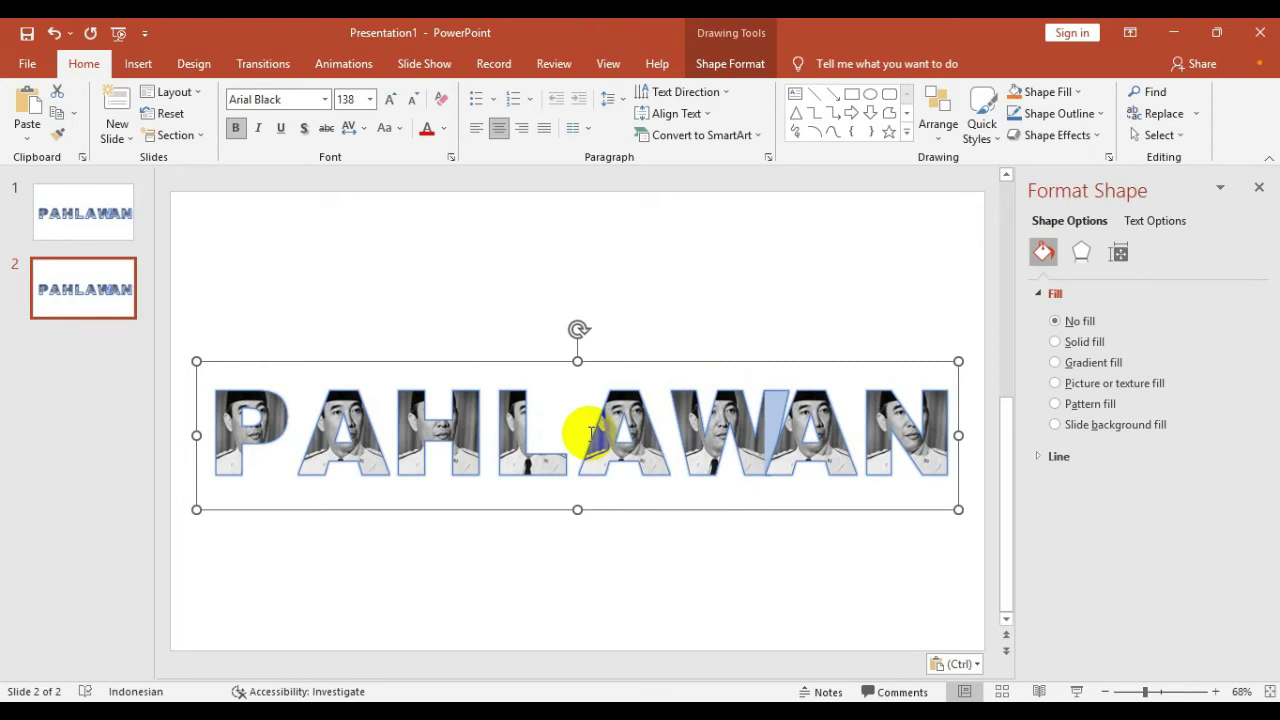
pyautogui.click(731, 64)
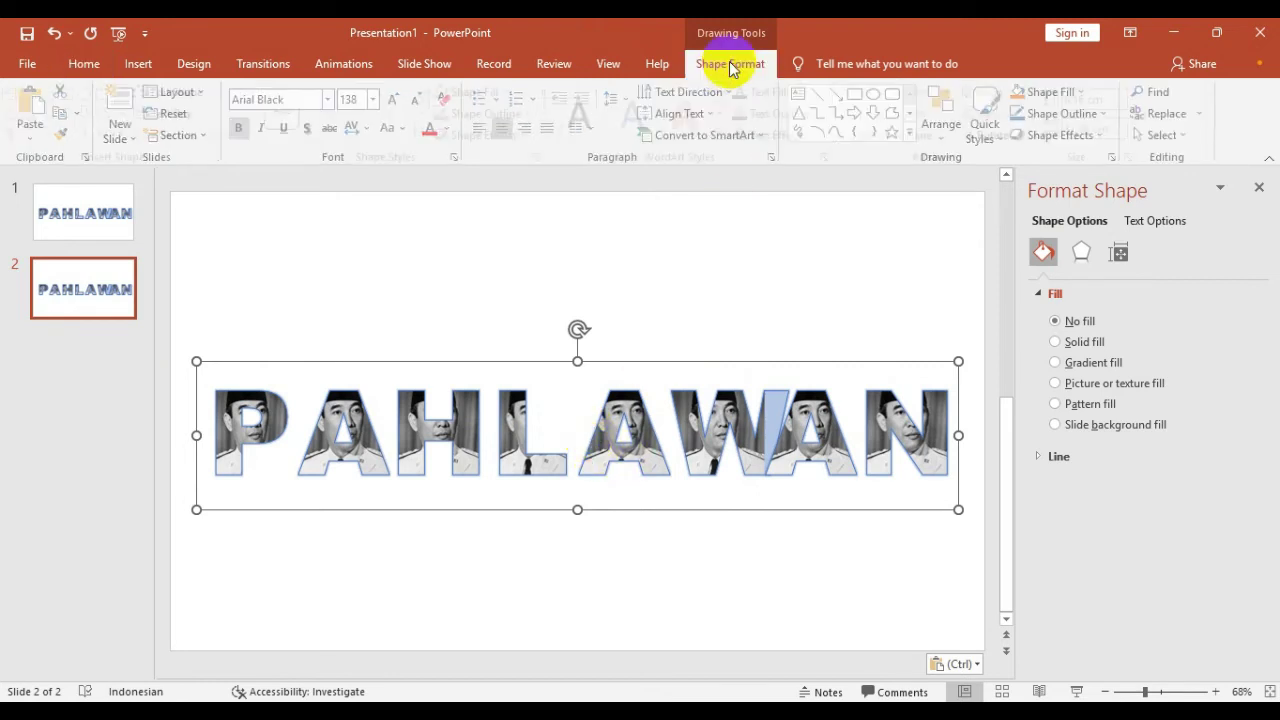
pyautogui.click(805, 95)
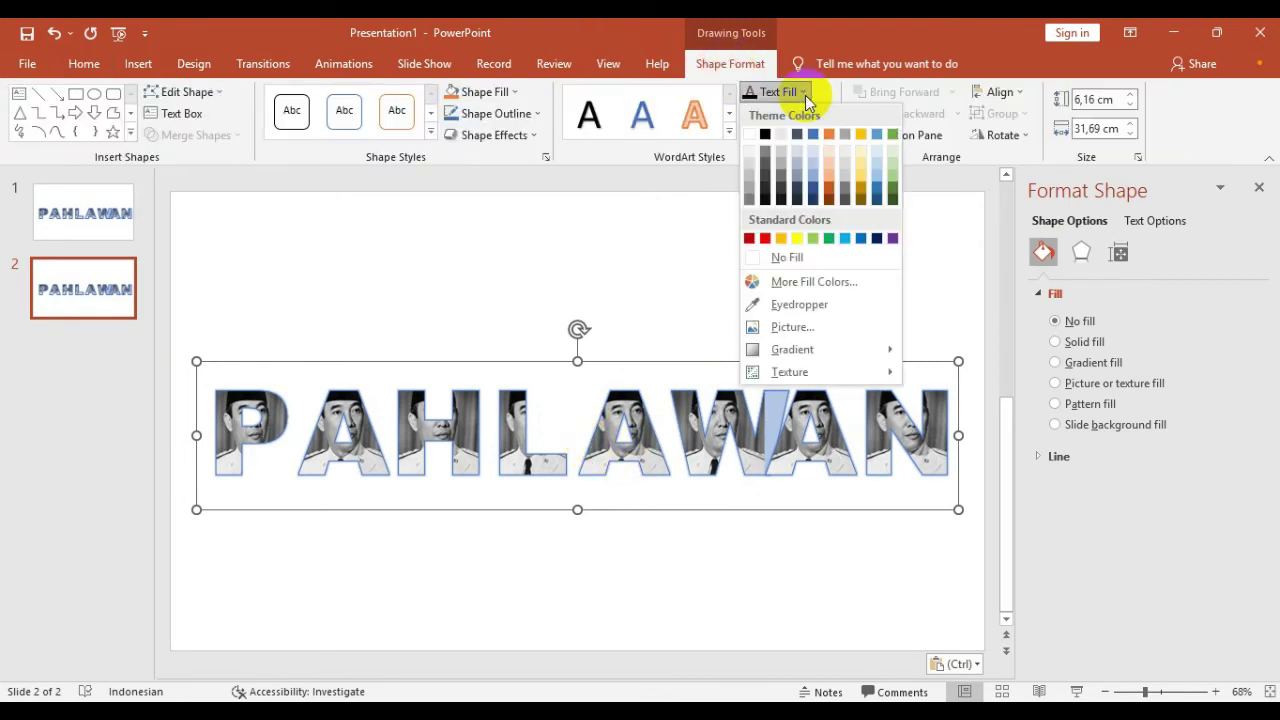
pyautogui.click(785, 328)
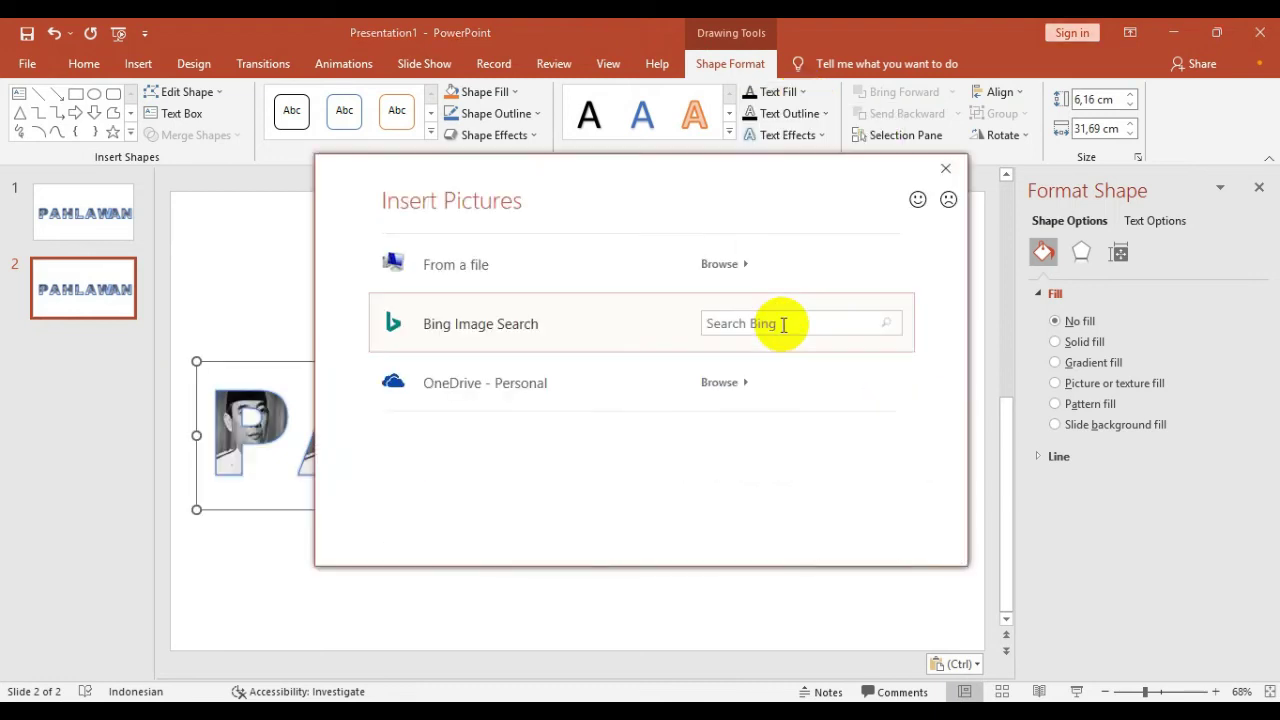
pyautogui.click(656, 270)
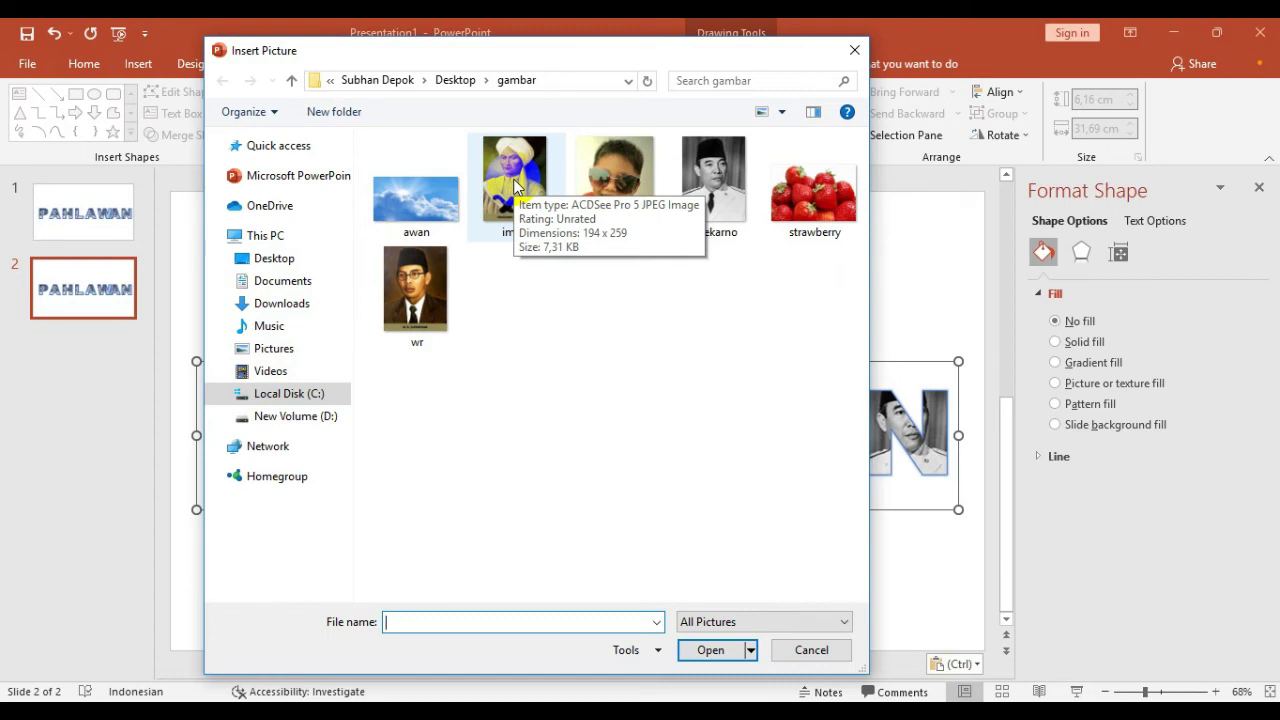
pyautogui.click(515, 187)
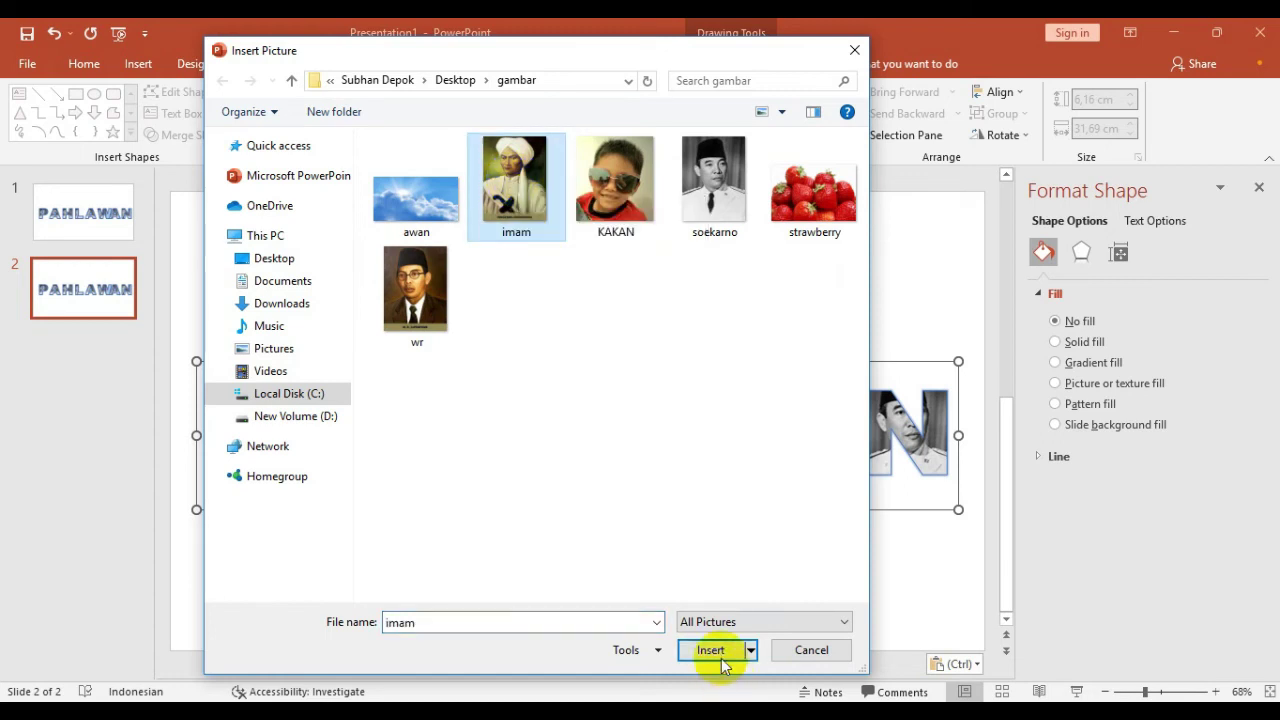
pyautogui.click(712, 648)
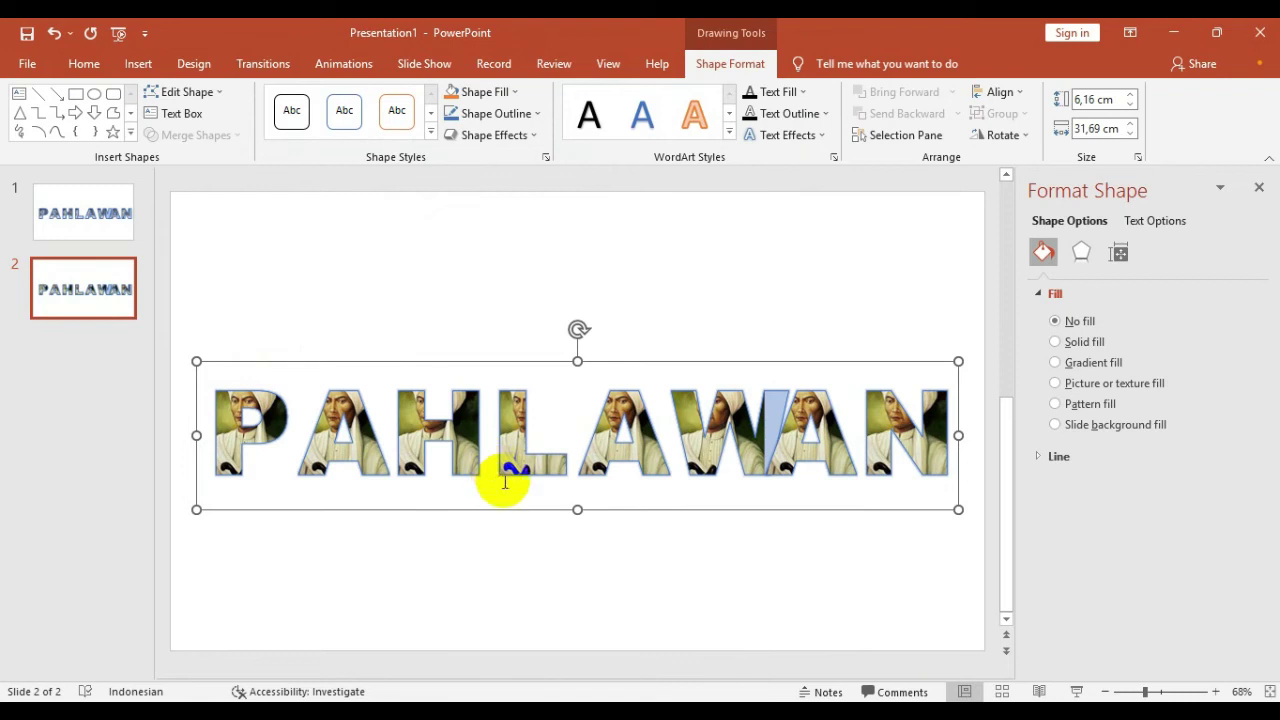
# Copy slide 2, paste it as slide 3, and select the PAHLAWAN text on the new slide
pyautogui.click(68, 305)
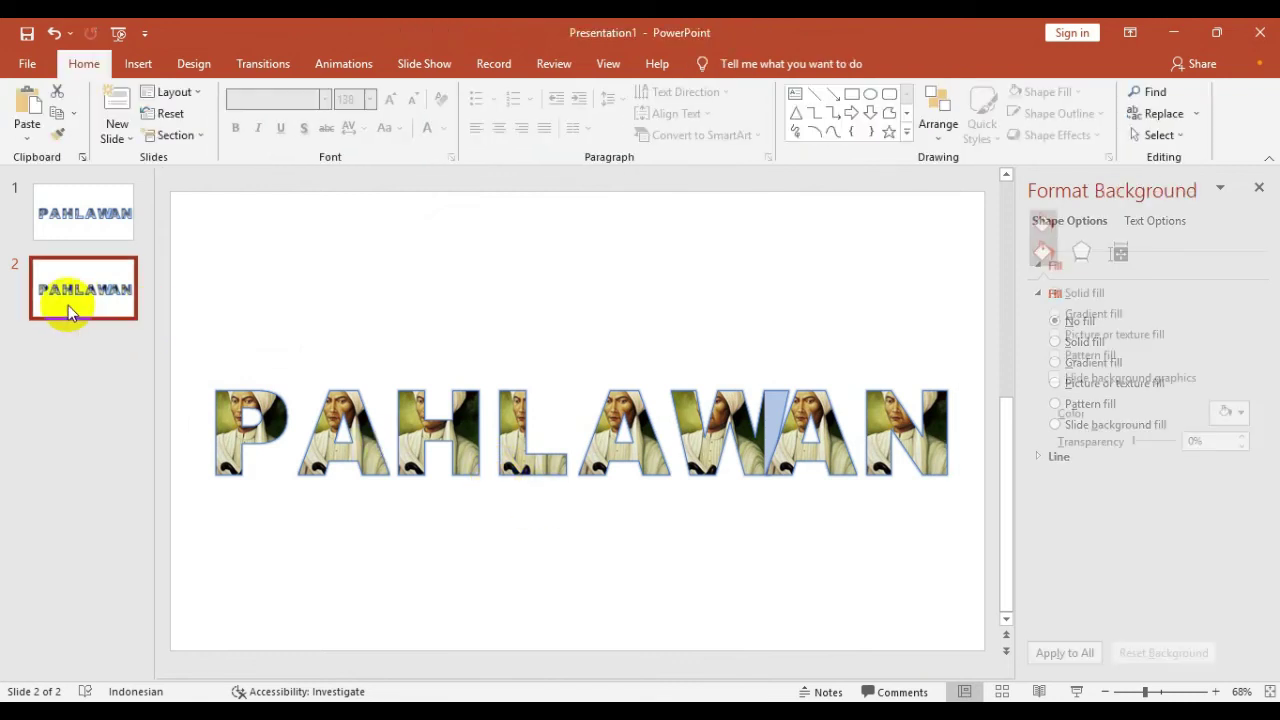
pyautogui.rightClick(68, 312)
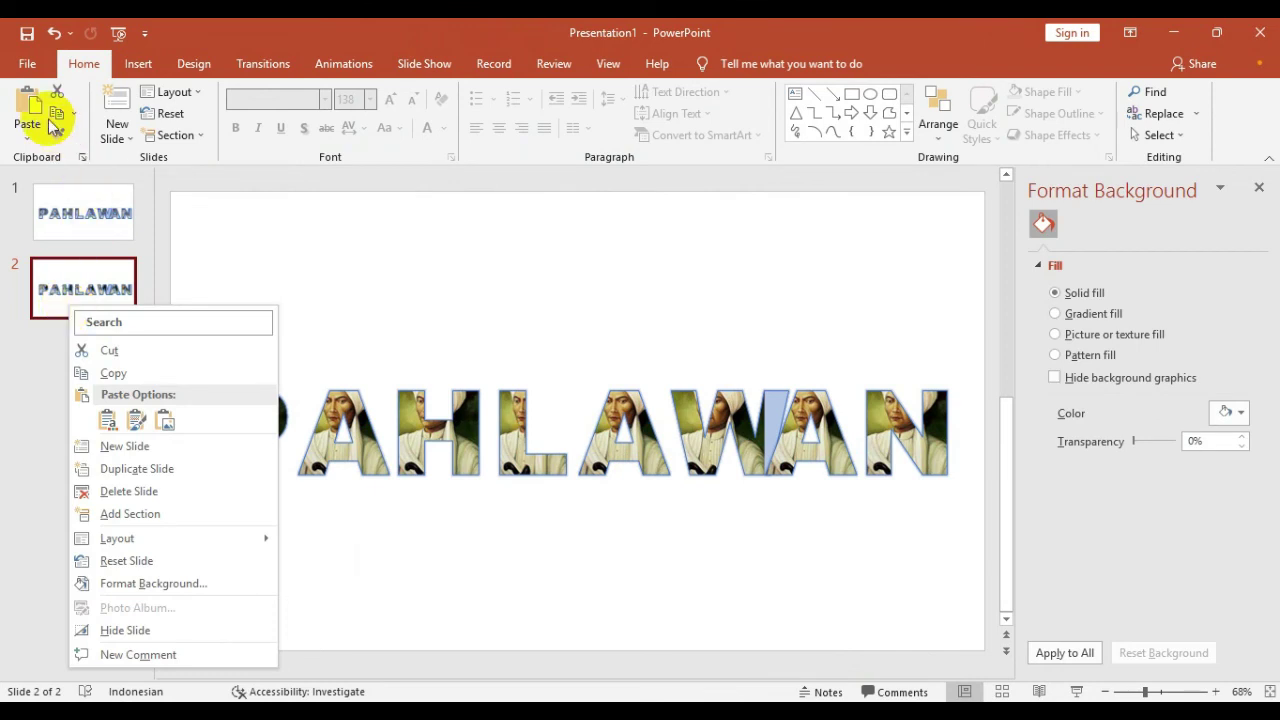
pyautogui.click(49, 120)
pyautogui.click(89, 340)
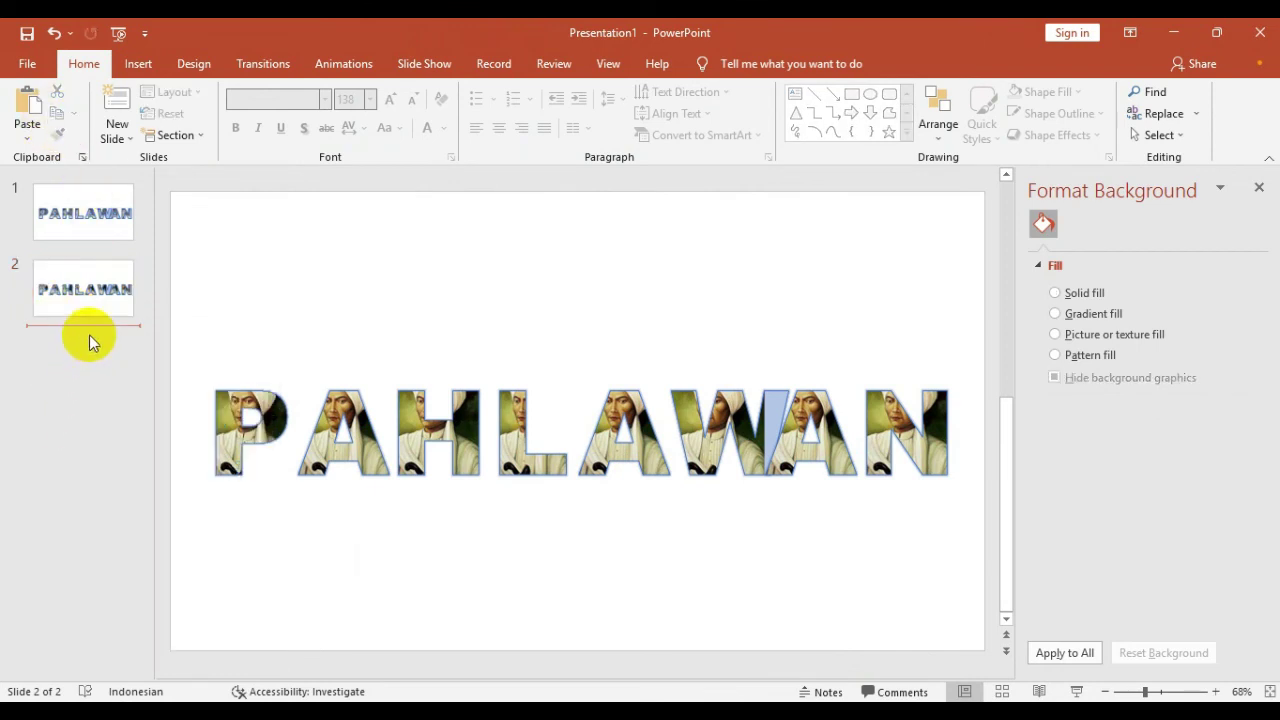
pyautogui.click(30, 115)
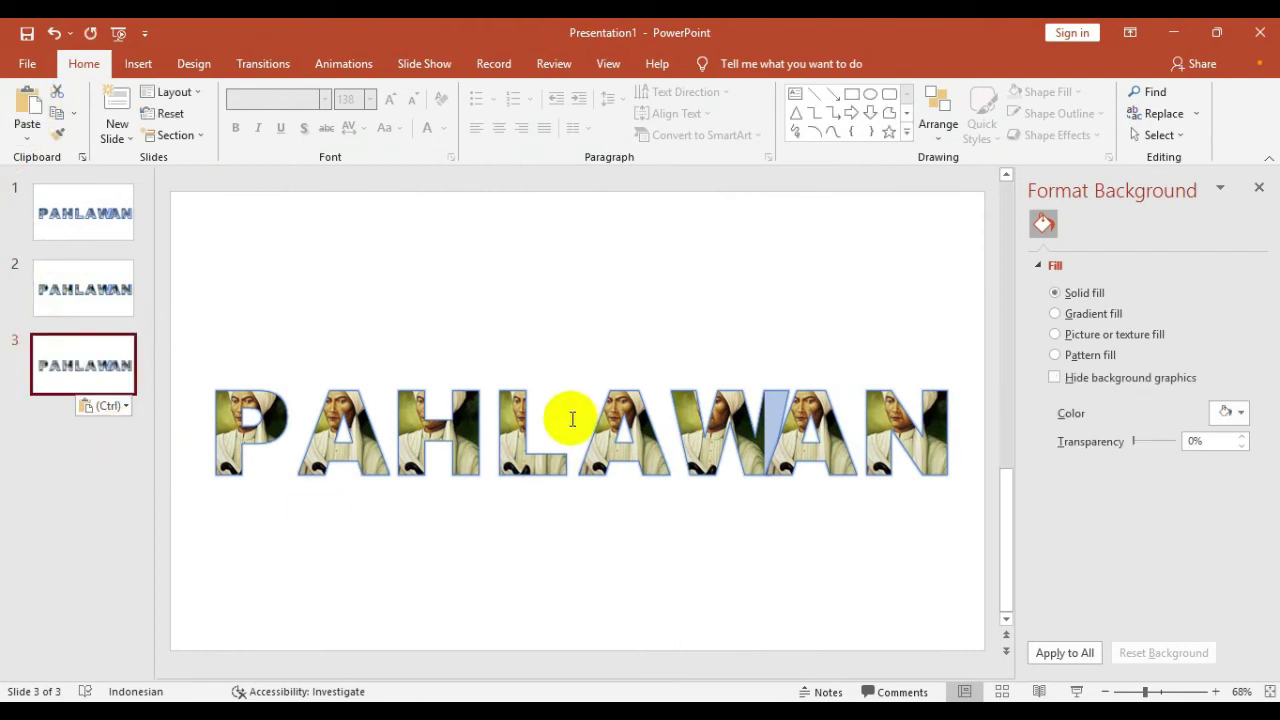
pyautogui.click(610, 395)
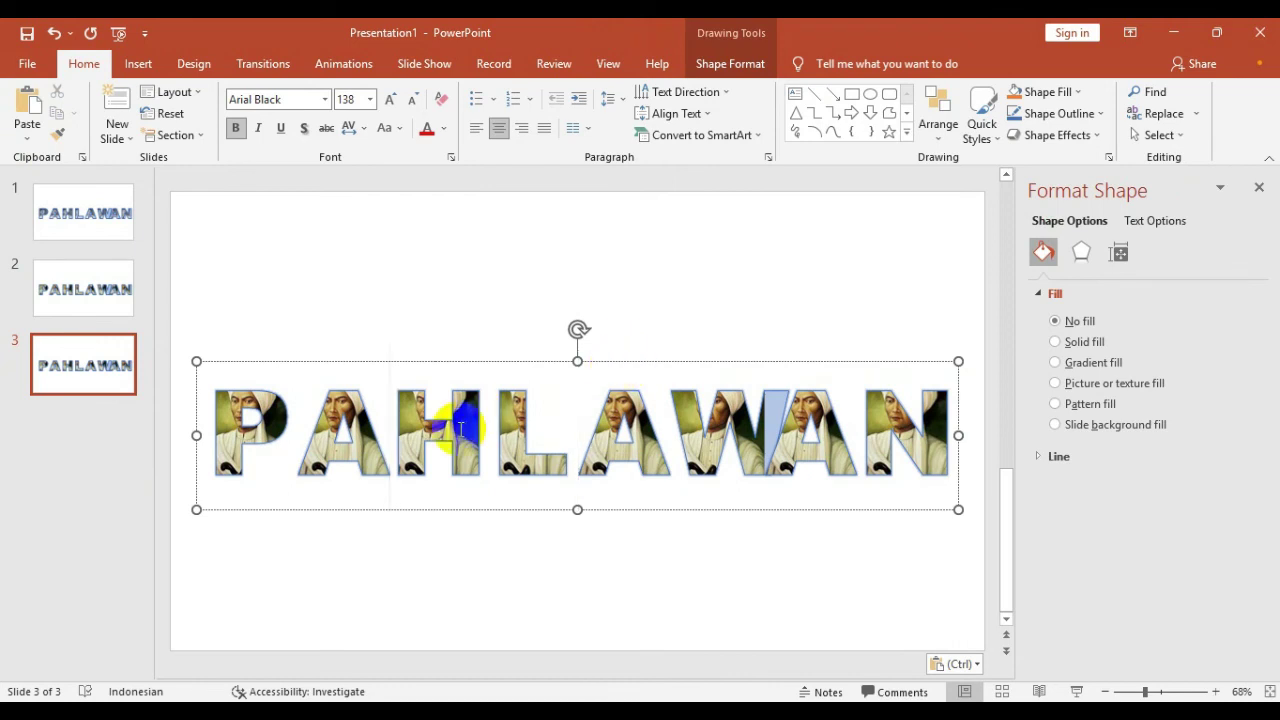
# Fill slide 3's PAHLAWAN letters with the wr portrait of a bespectacled man in a black cap
pyautogui.click(737, 70)
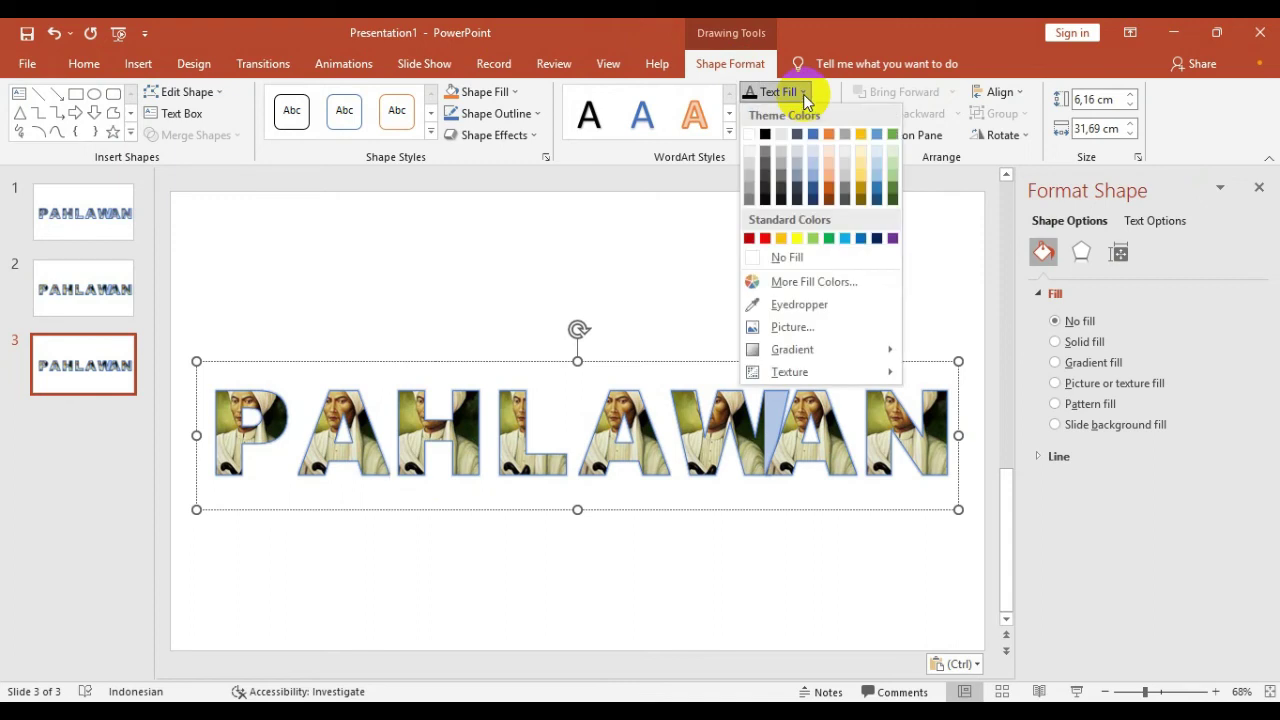
pyautogui.click(797, 332)
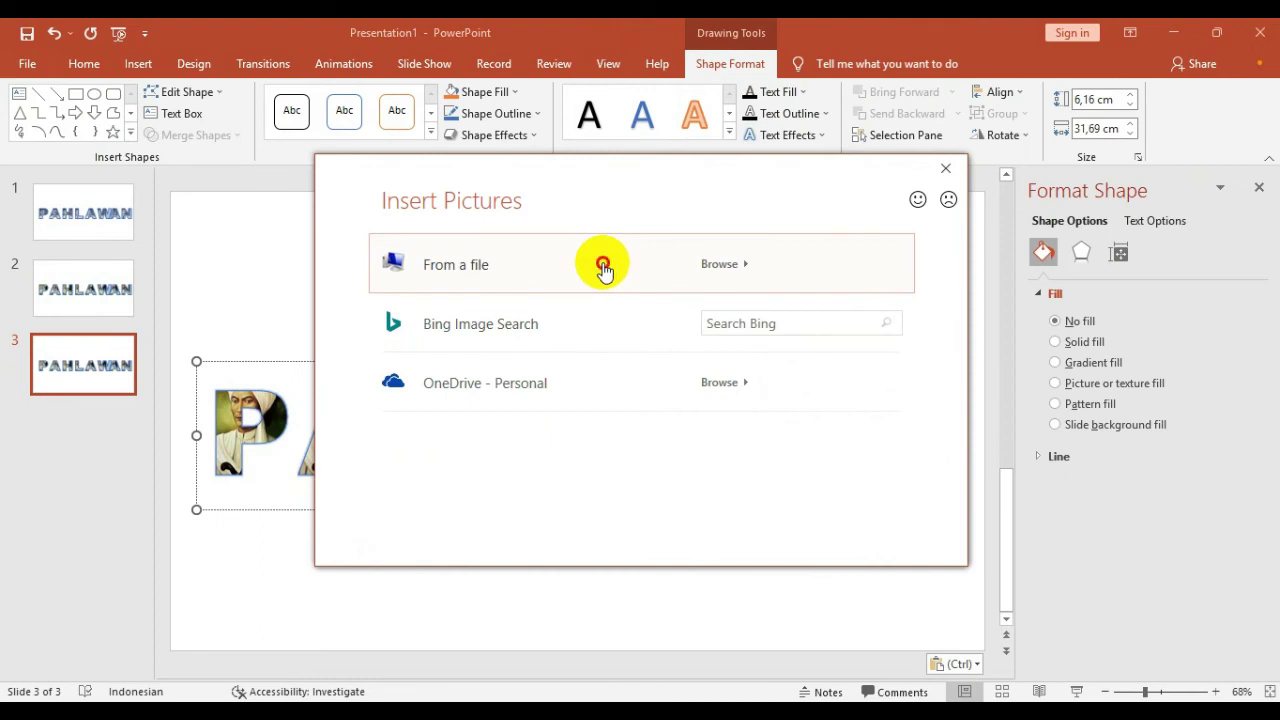
pyautogui.click(603, 266)
pyautogui.click(410, 289)
pyautogui.click(710, 650)
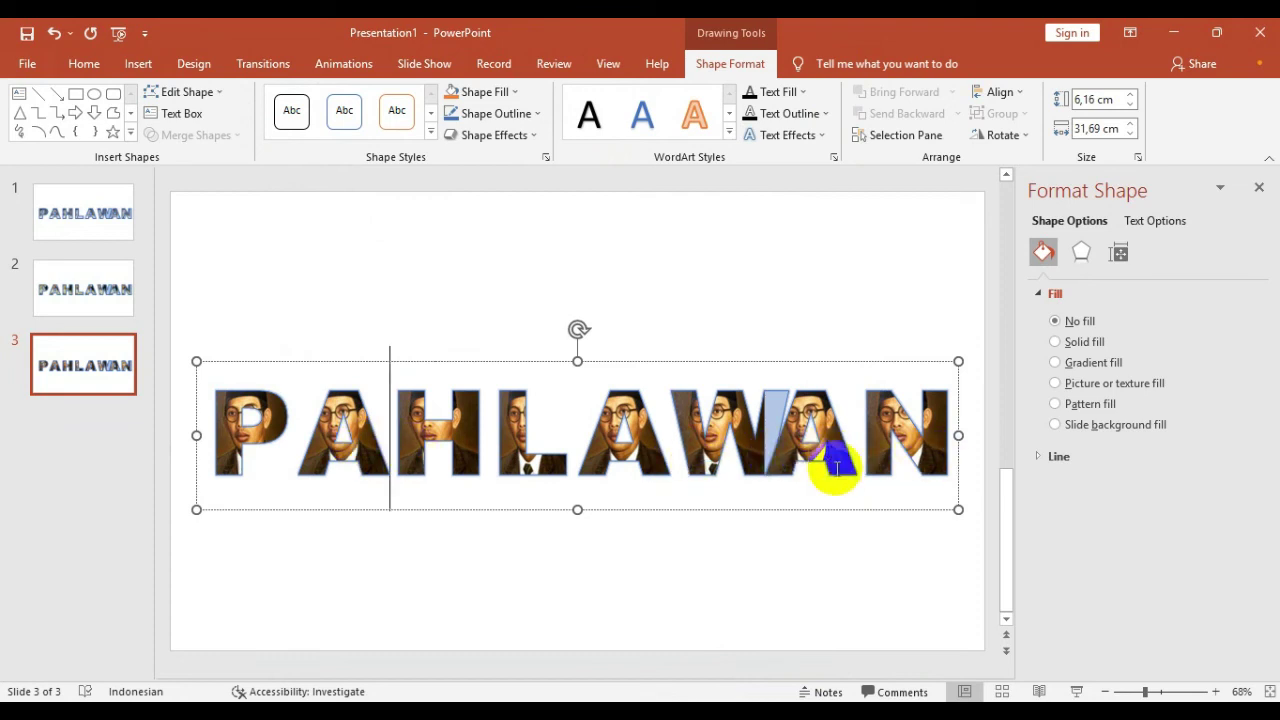
pyautogui.click(96, 385)
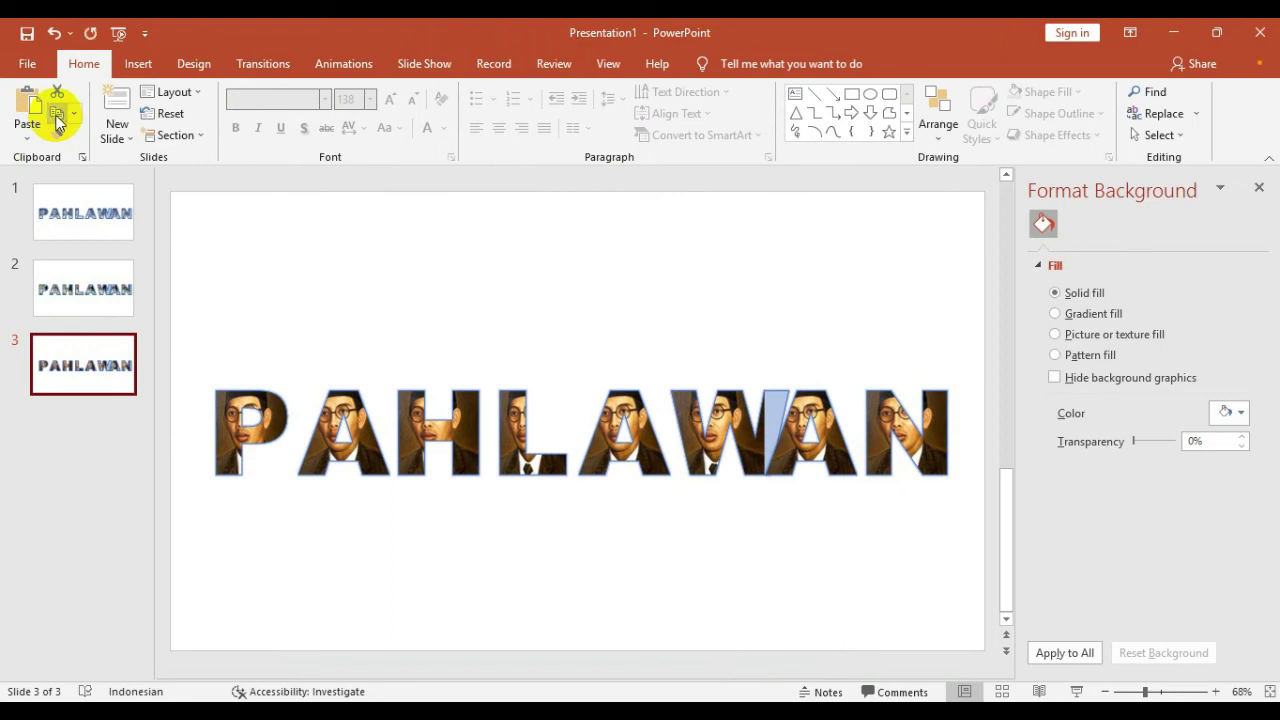
# Paste a copy of slide 3 as slide 4 and select its PAHLAWAN text
pyautogui.click(90, 417)
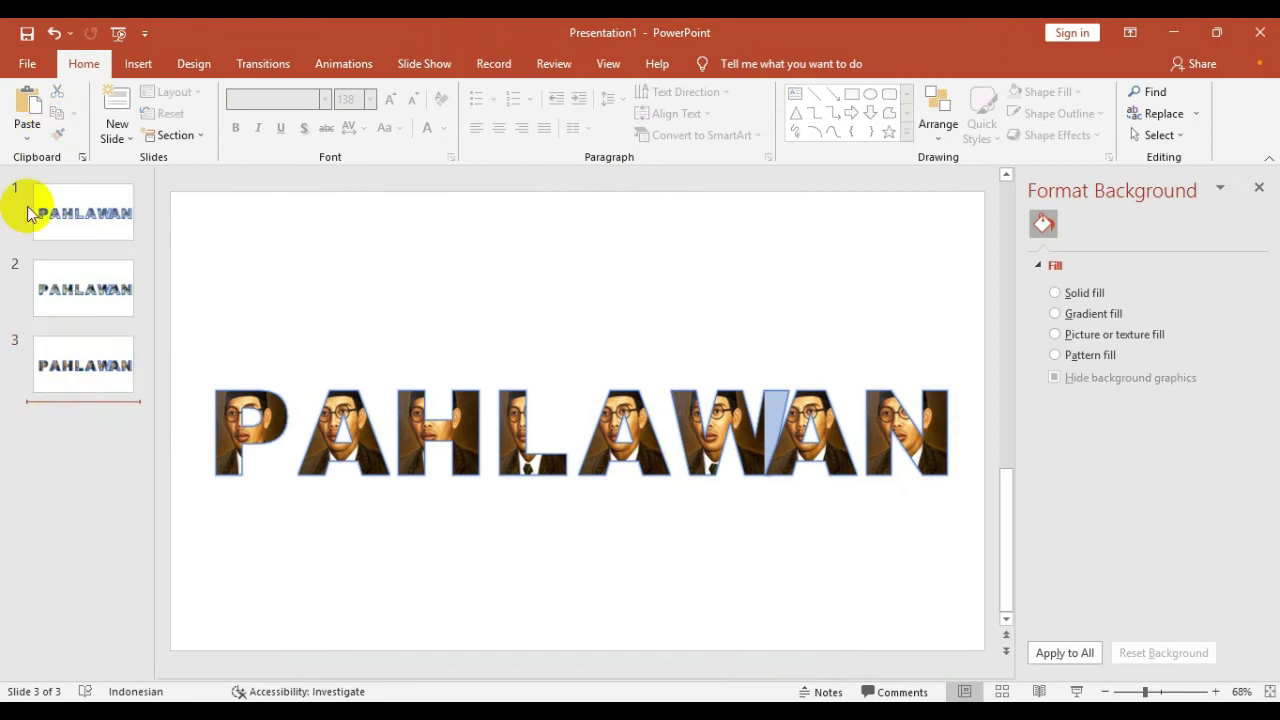
pyautogui.click(28, 110)
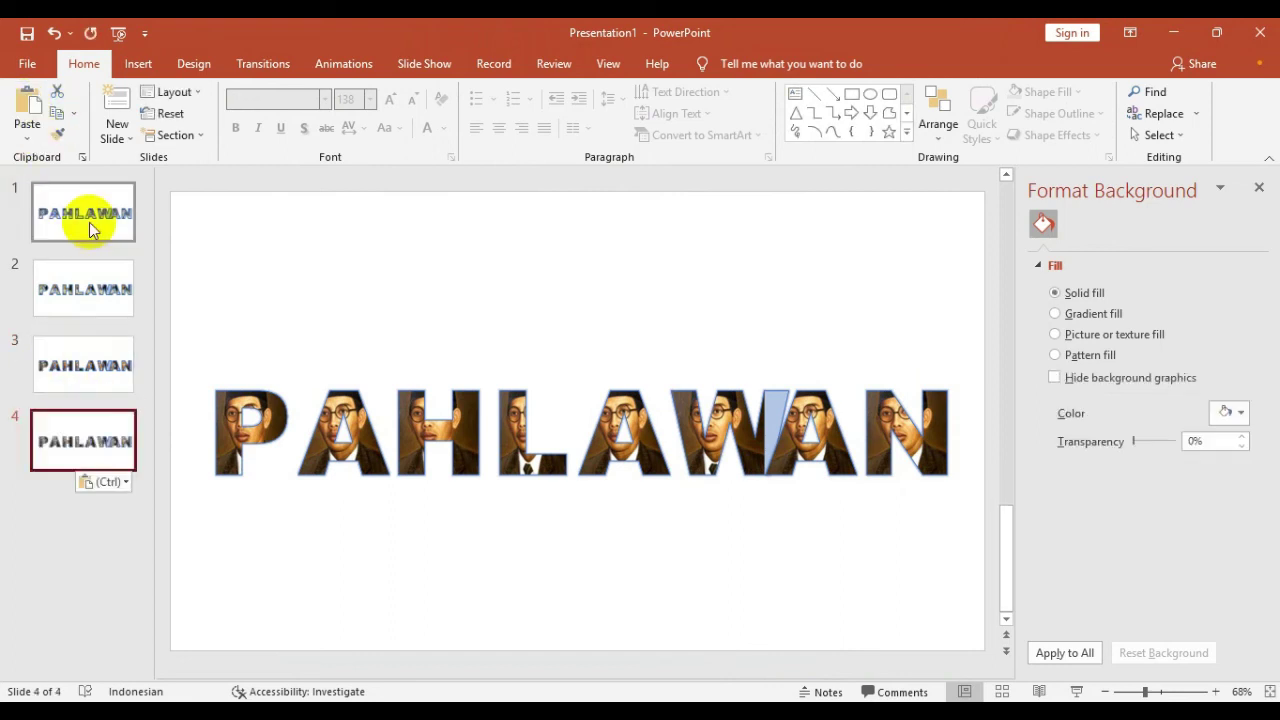
pyautogui.click(681, 391)
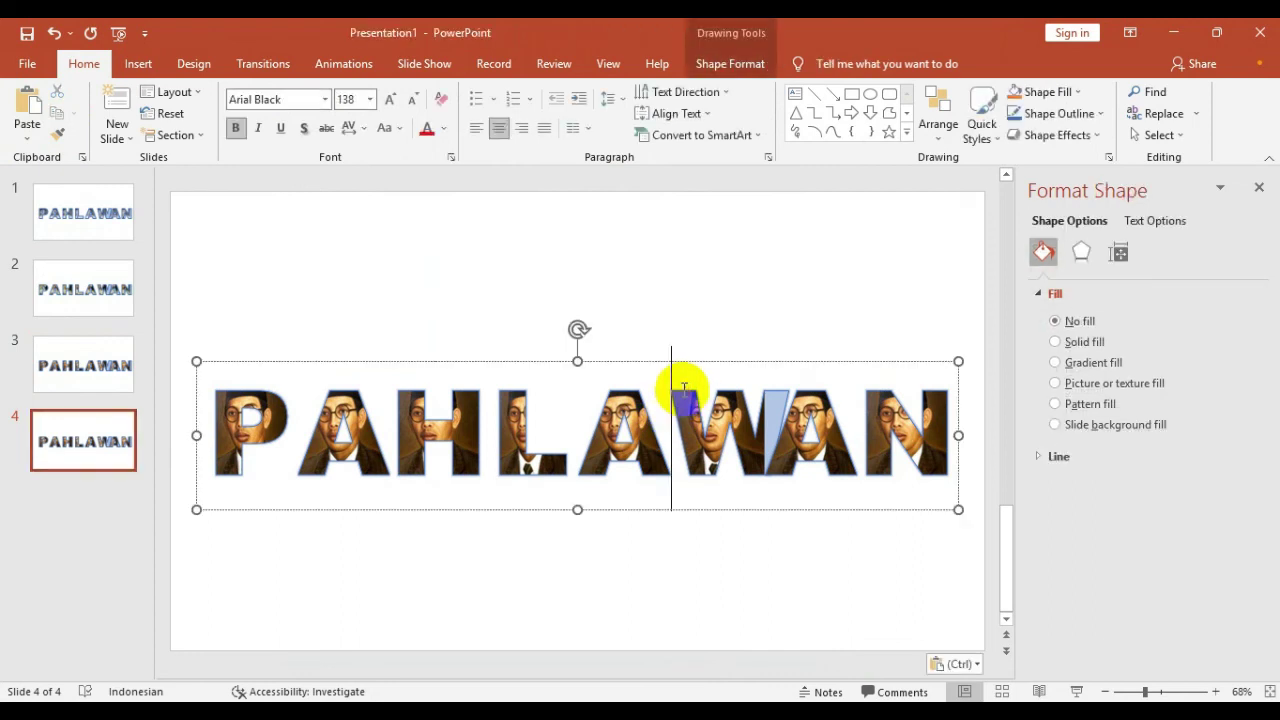
# Change slide 4's PAHLAWAN letters to a solid pink text fill
pyautogui.click(730, 63)
pyautogui.click(802, 92)
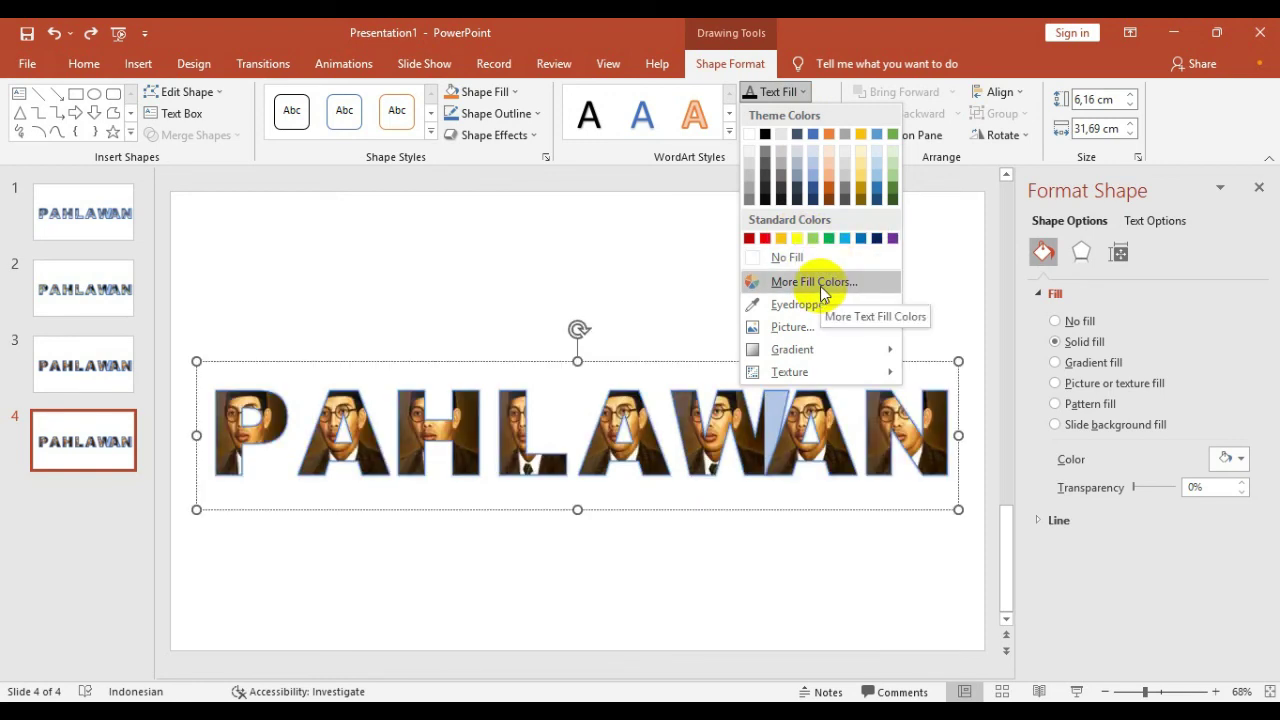
pyautogui.press('Escape')
pyautogui.click(636, 346)
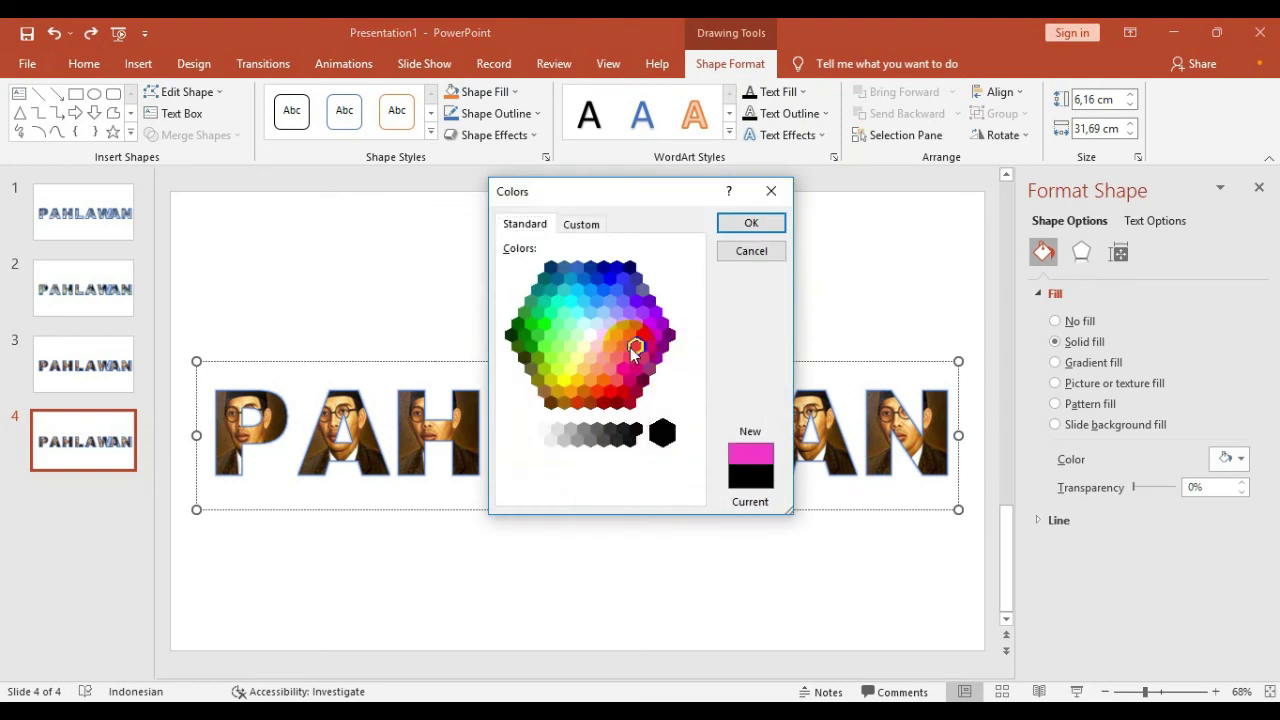
pyautogui.click(762, 225)
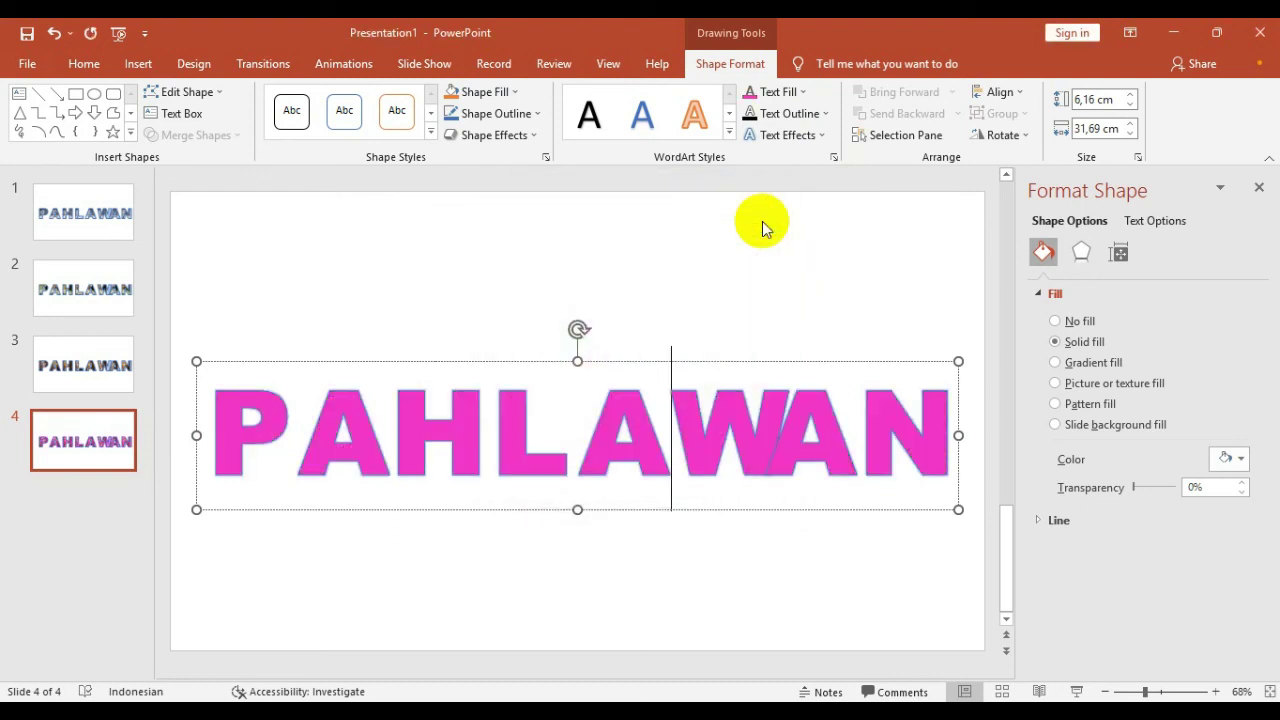
# Delete the extra slides 3 and 4, keeping the two PAHLAWAN slides, and go to Save As
pyautogui.click(752, 435)
pyautogui.click(105, 510)
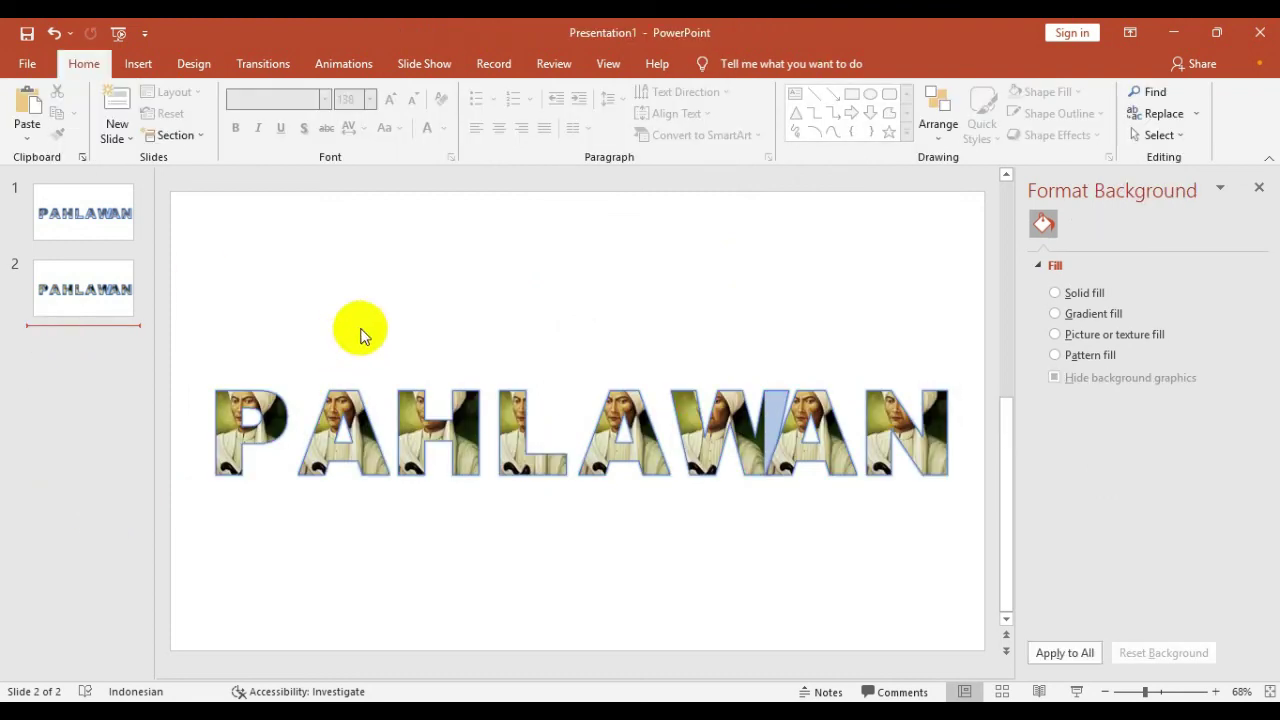
pyautogui.click(28, 66)
pyautogui.click(58, 335)
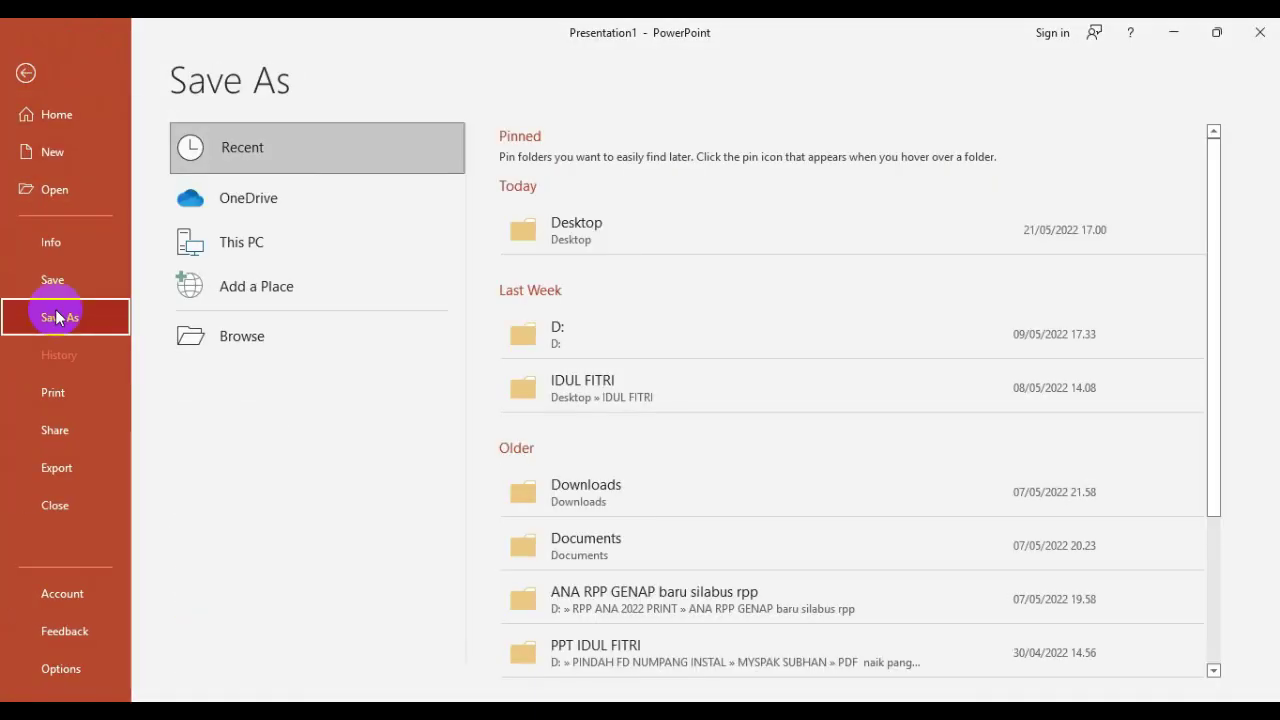
# Export all slides as JPEG images named PAHLAWAN to the Desktop, then close the presentation
pyautogui.click(236, 250)
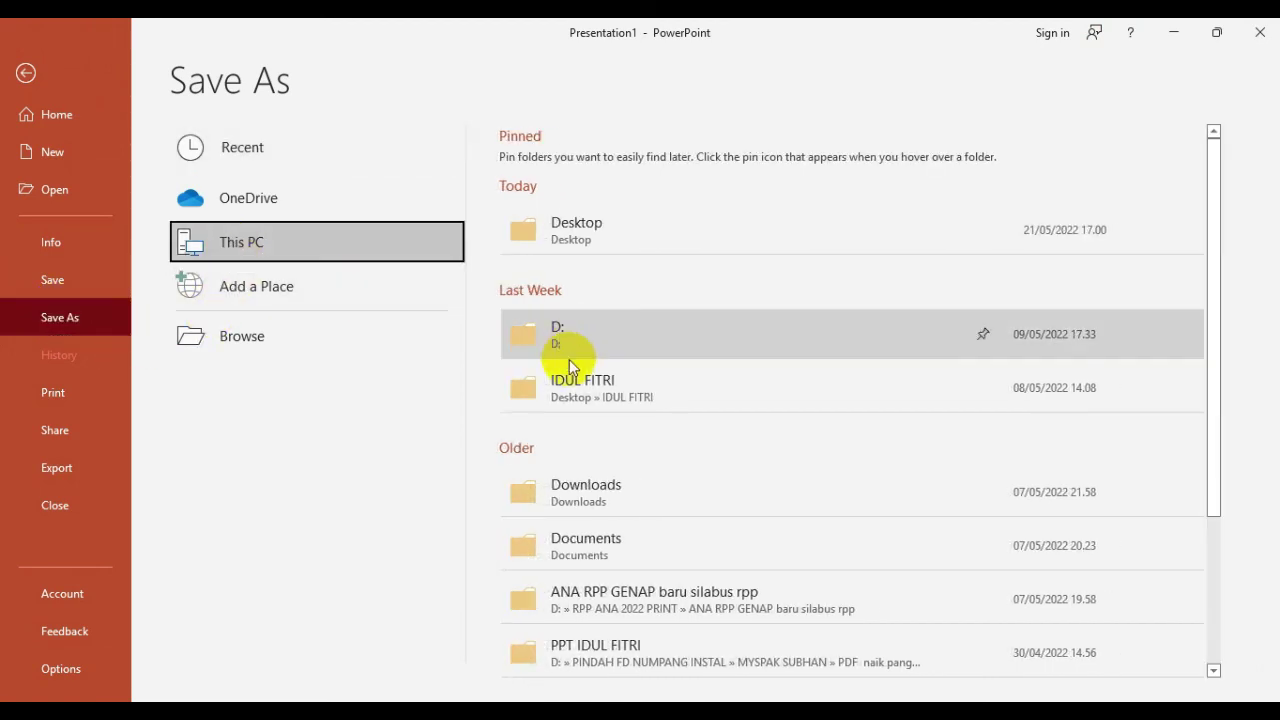
pyautogui.click(561, 238)
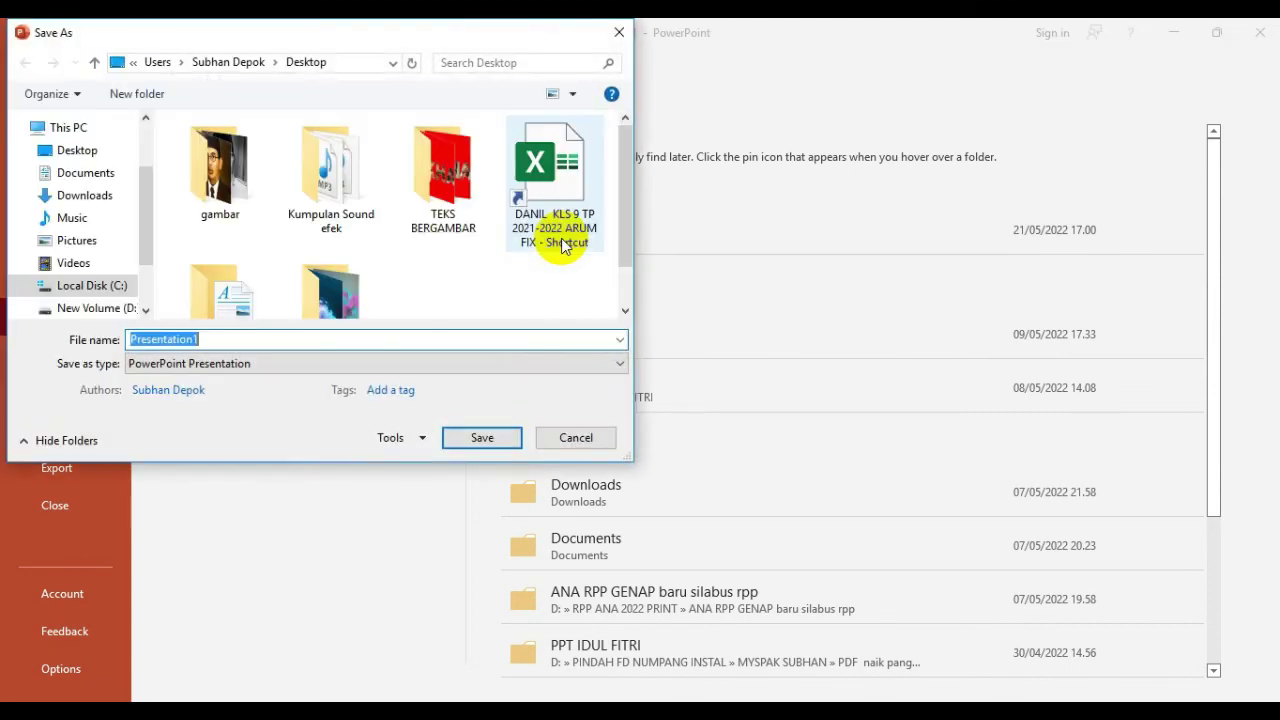
pyautogui.click(205, 364)
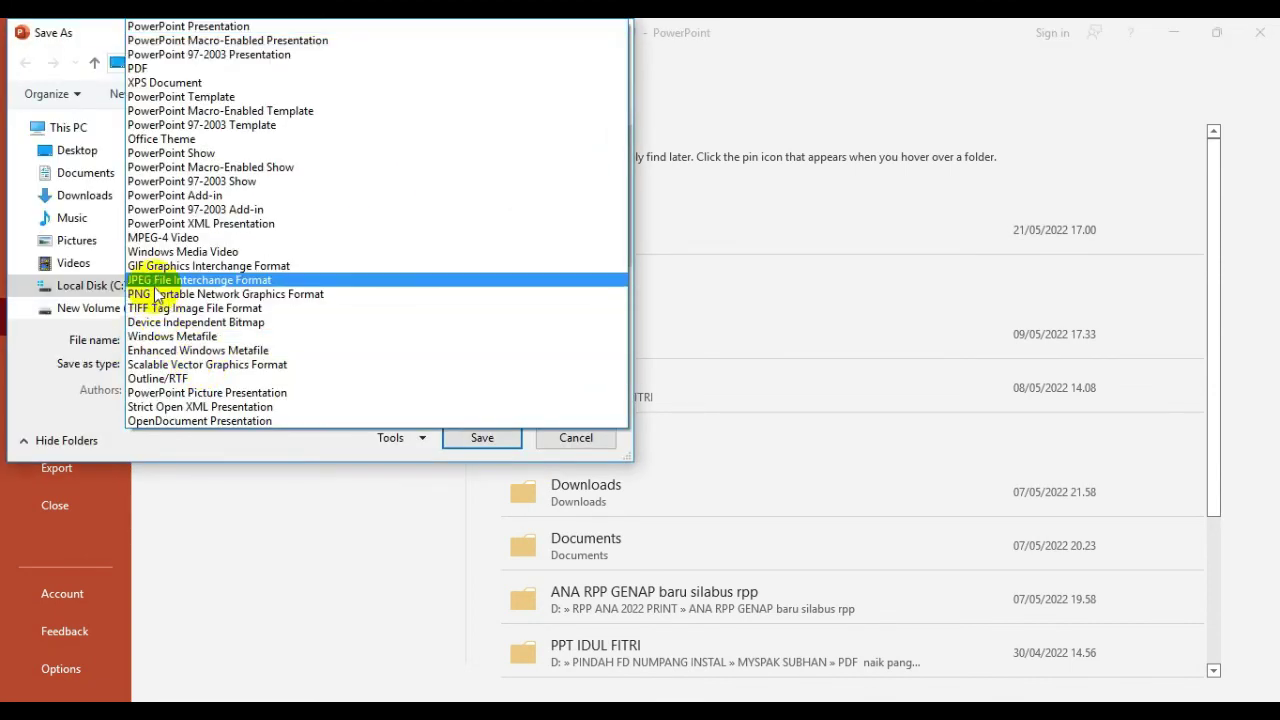
pyautogui.click(154, 281)
pyautogui.moveTo(205, 339); pyautogui.dragTo(67, 343)
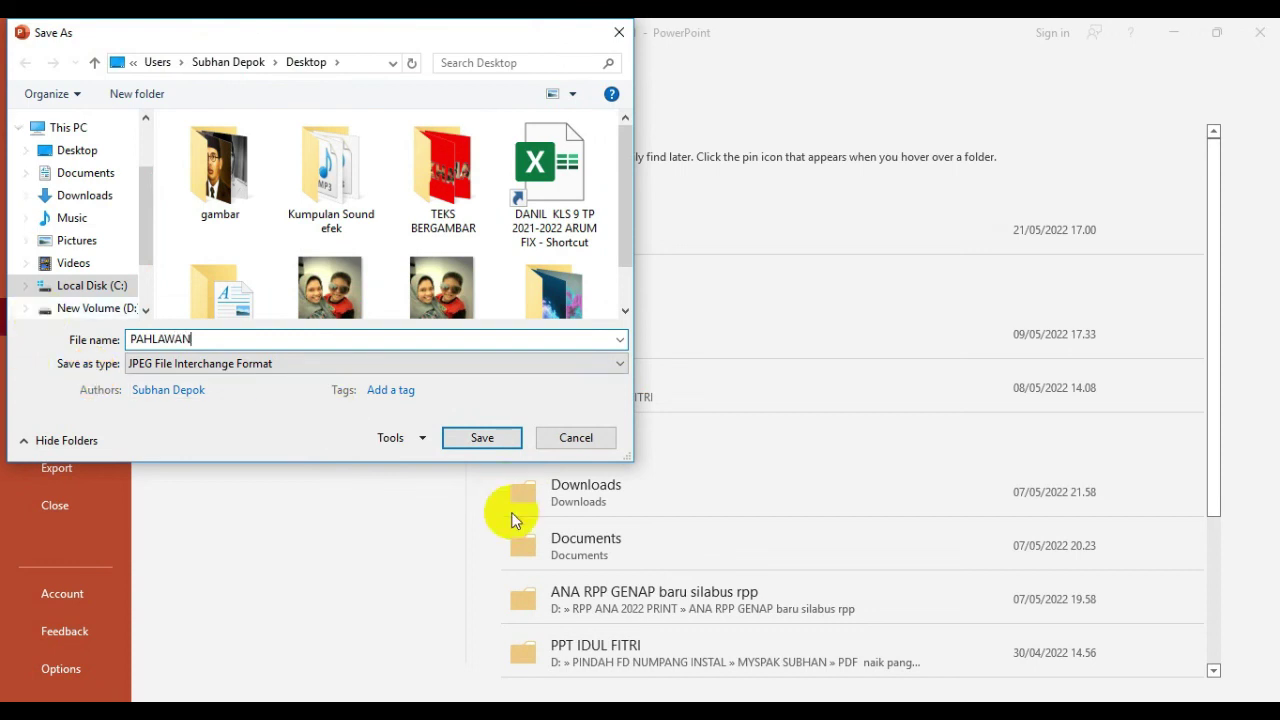
pyautogui.click(494, 438)
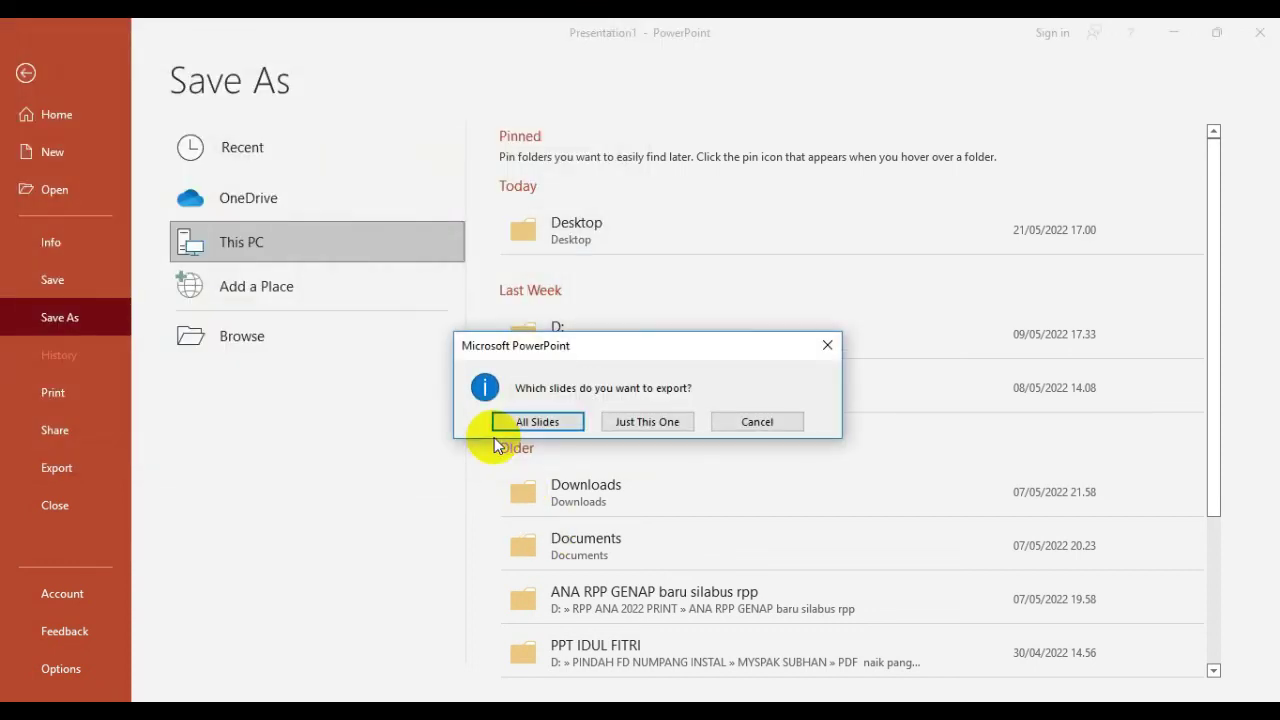
pyautogui.click(558, 426)
pyautogui.click(650, 421)
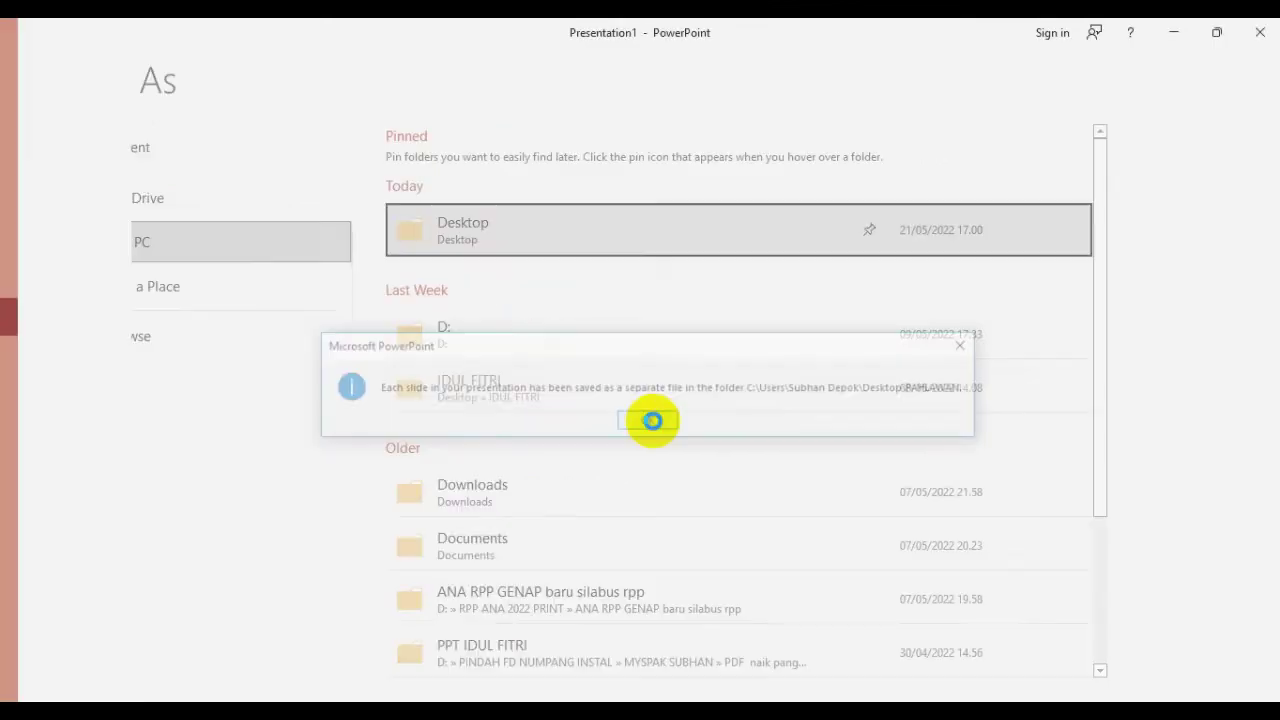
pyautogui.click(1259, 33)
# Close PowerPoint without saving and open the Desktop PAHLAWAN folder holding Slide1 and Slide2
pyautogui.click(700, 424)
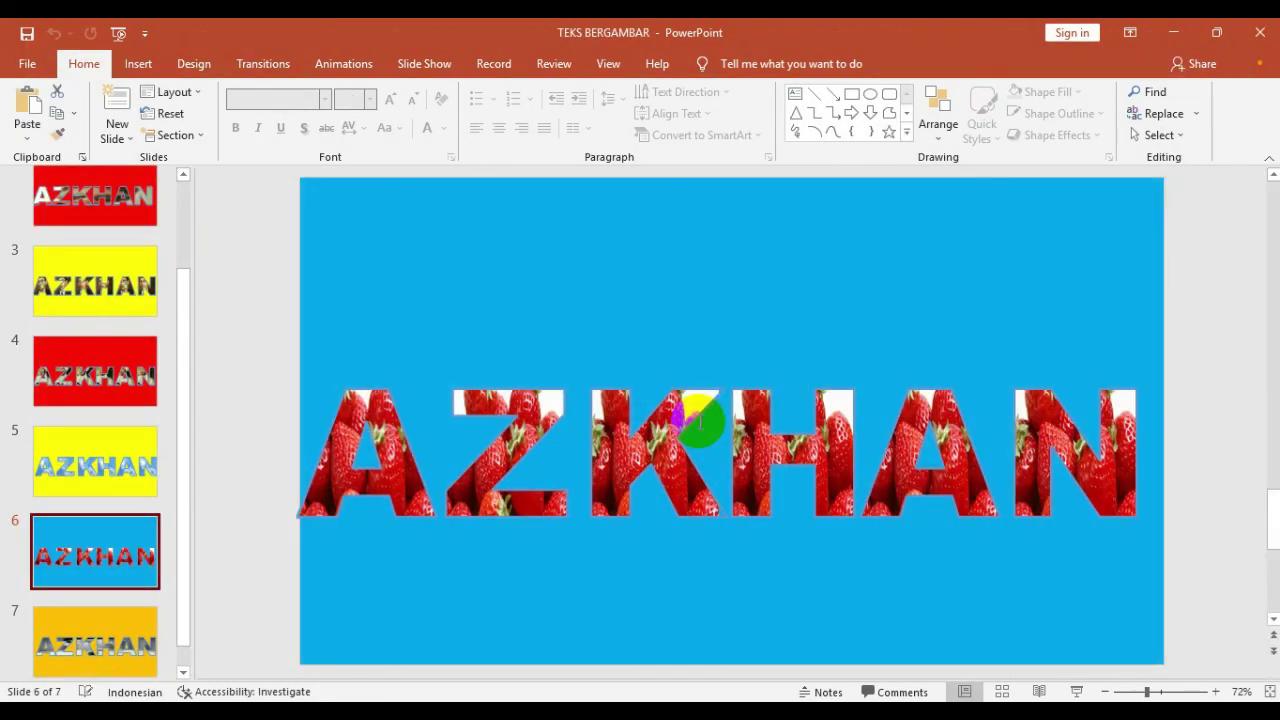
pyautogui.click(1257, 35)
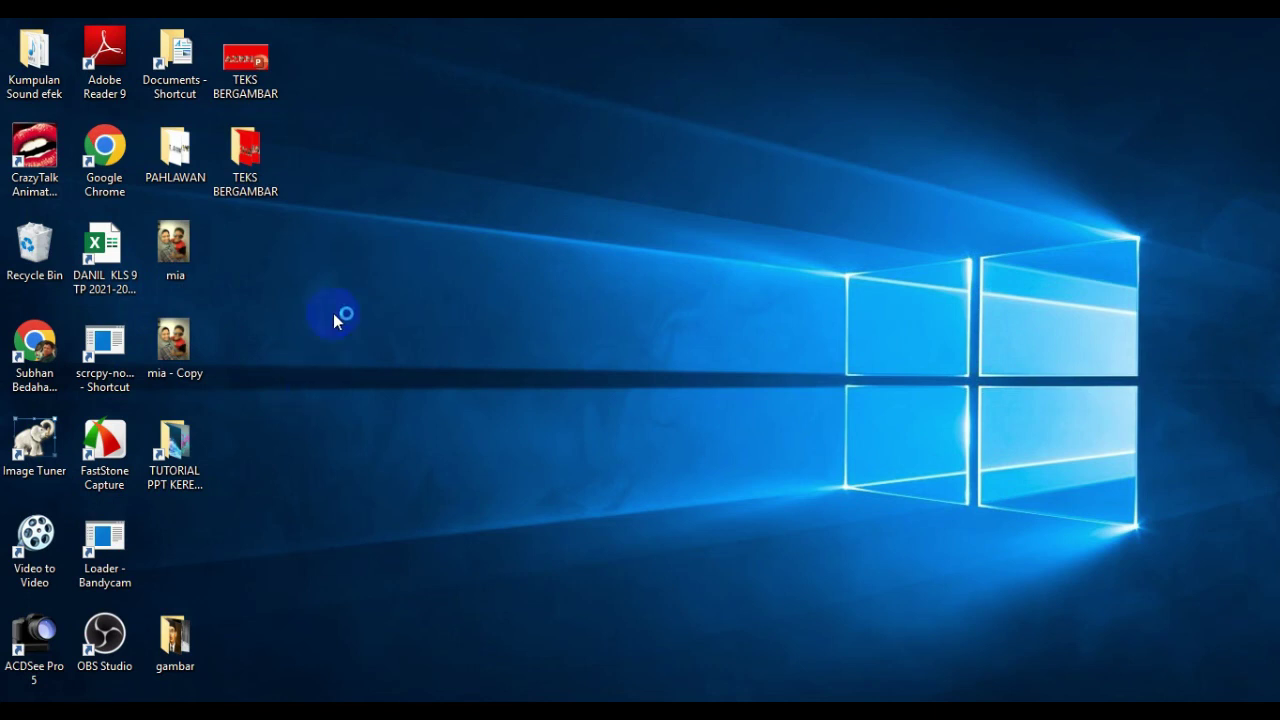
pyautogui.moveTo(172, 152); pyautogui.dragTo(705, 289)
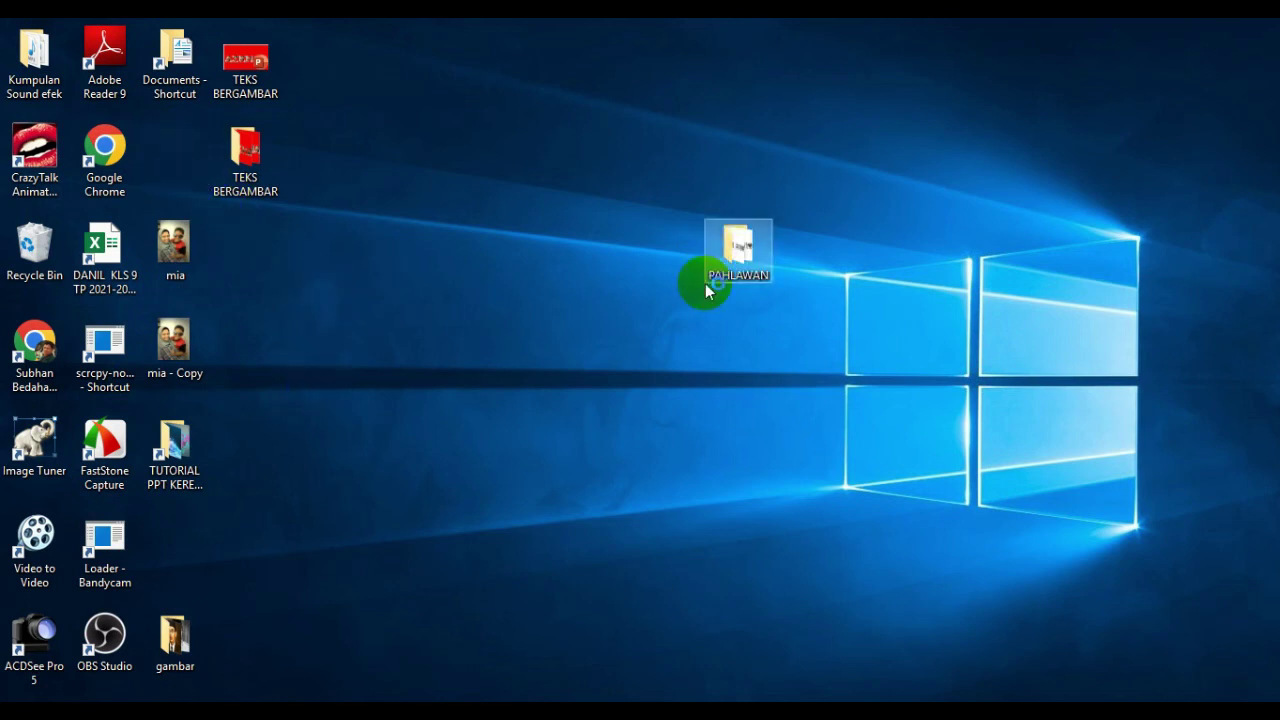
pyautogui.doubleClick(728, 248)
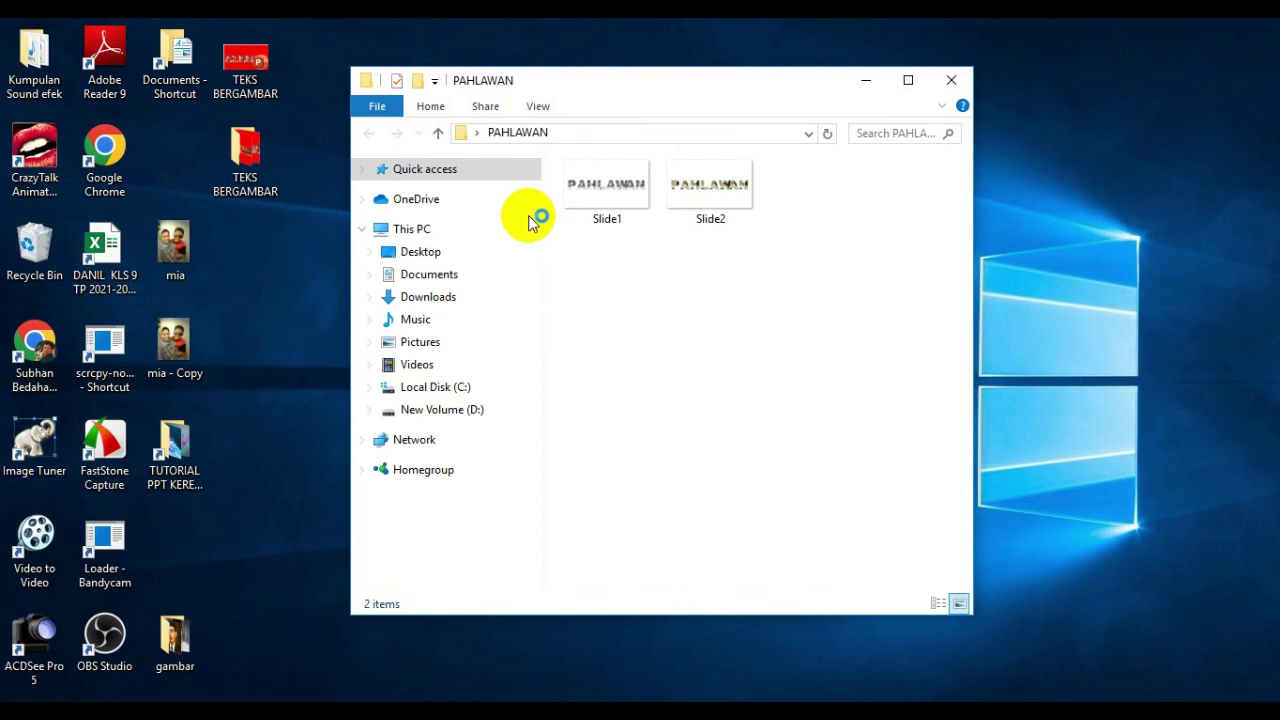
pyautogui.click(578, 195)
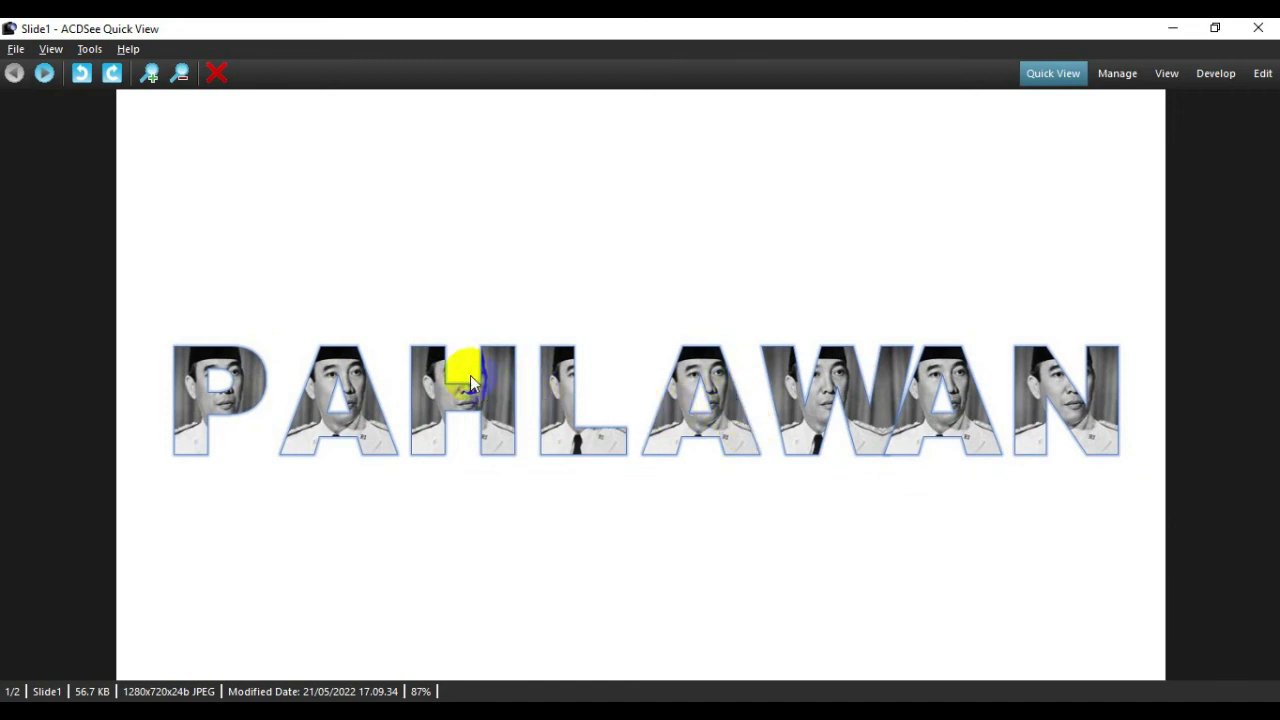
pyautogui.click(1258, 28)
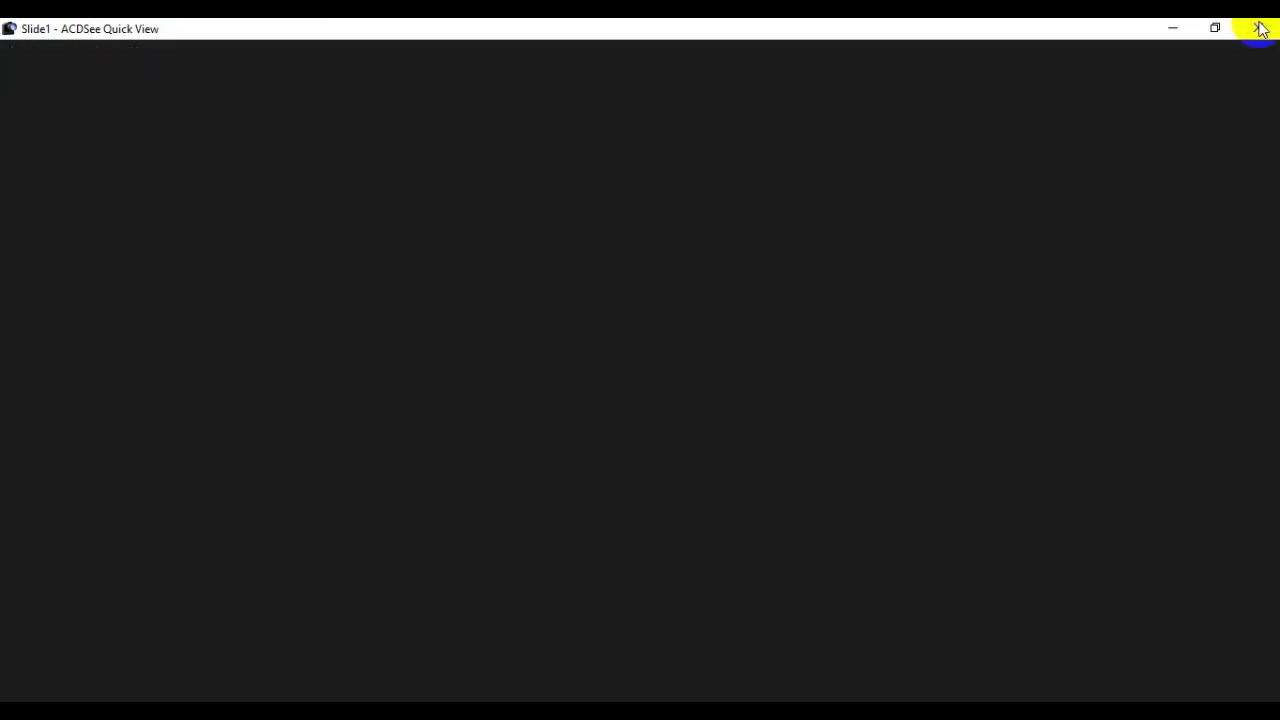